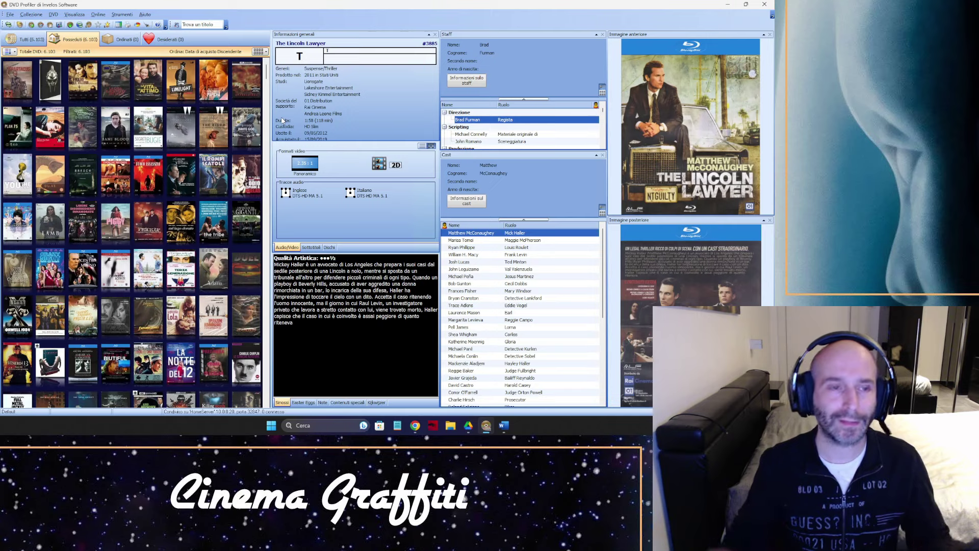
# - Open the form for adding a new DVD to the collection
pyautogui.moveTo(229, 82)
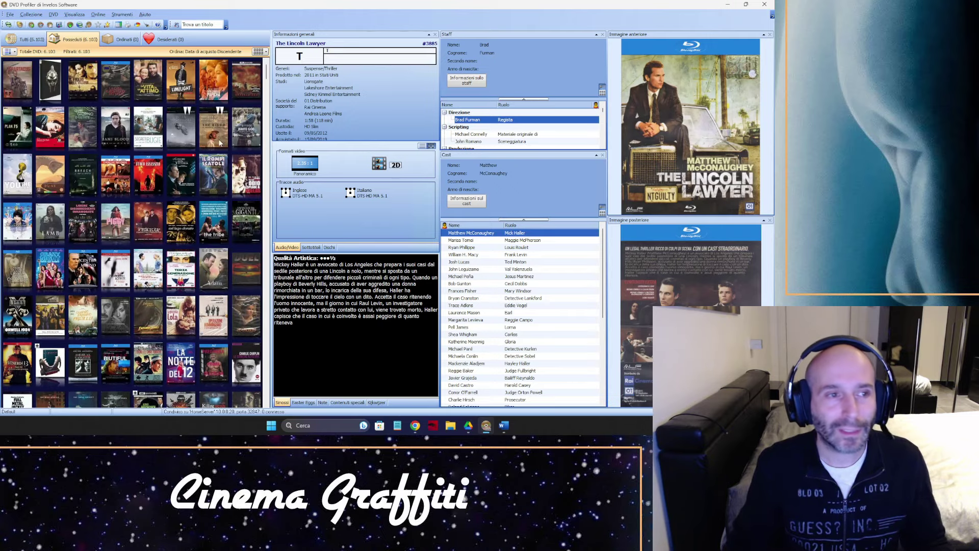
pyautogui.click(33, 26)
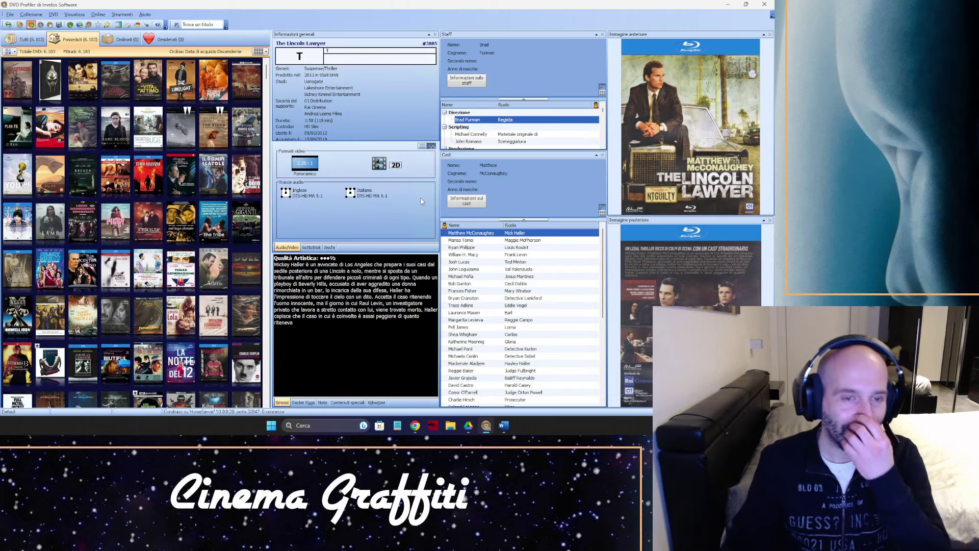
pyautogui.press('Insert')
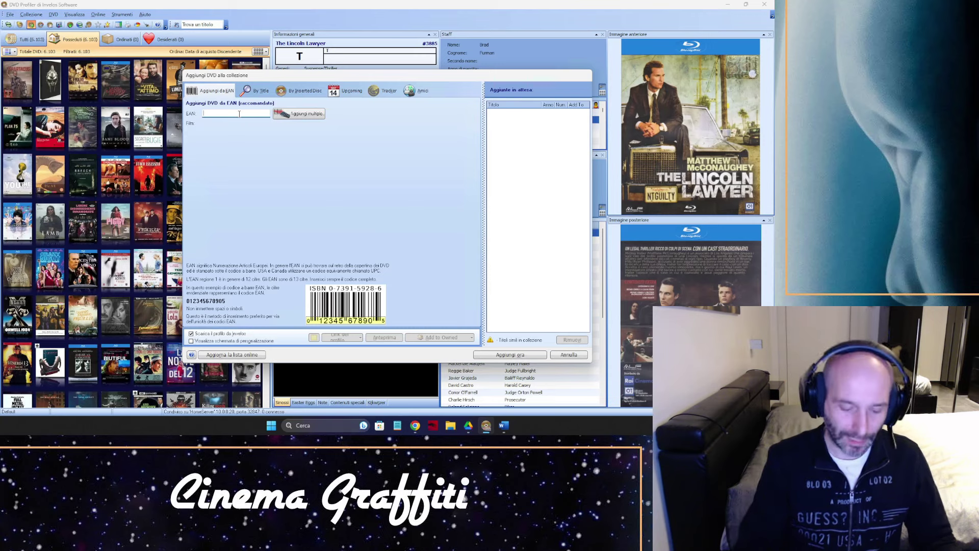
# - Try entering two sample EAN codes for the new DVD, clearing the code after each one
pyautogui.write('564654')
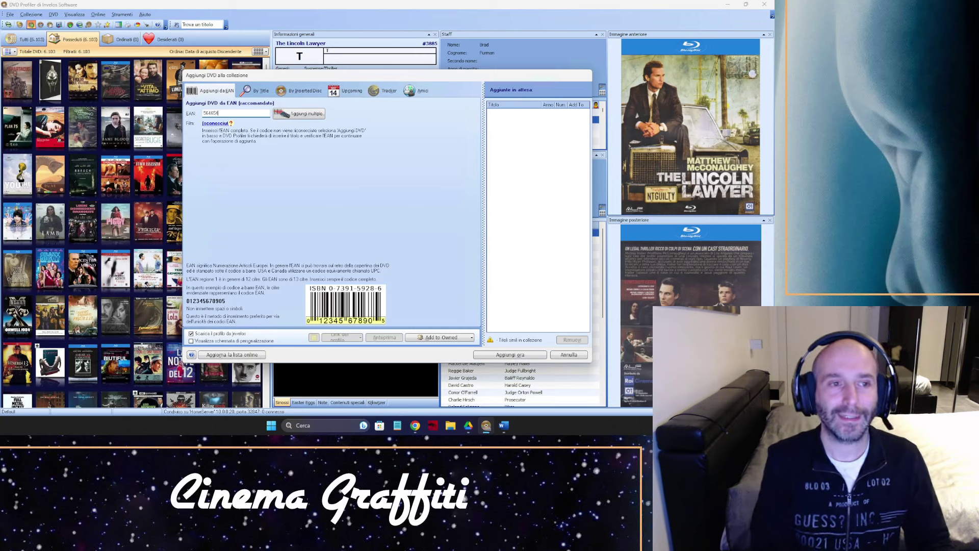
pyautogui.press('BackSpace')
pyautogui.press('BackSpace')
pyautogui.press('BackSpace')
pyautogui.press('BackSpace')
pyautogui.press('BackSpace')
pyautogui.press('BackSpace')
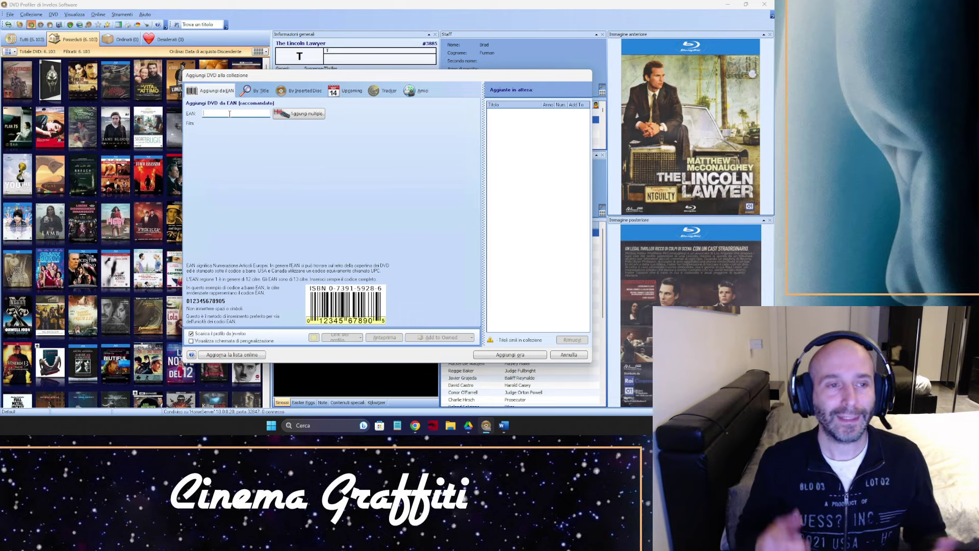
pyautogui.write('56546648')
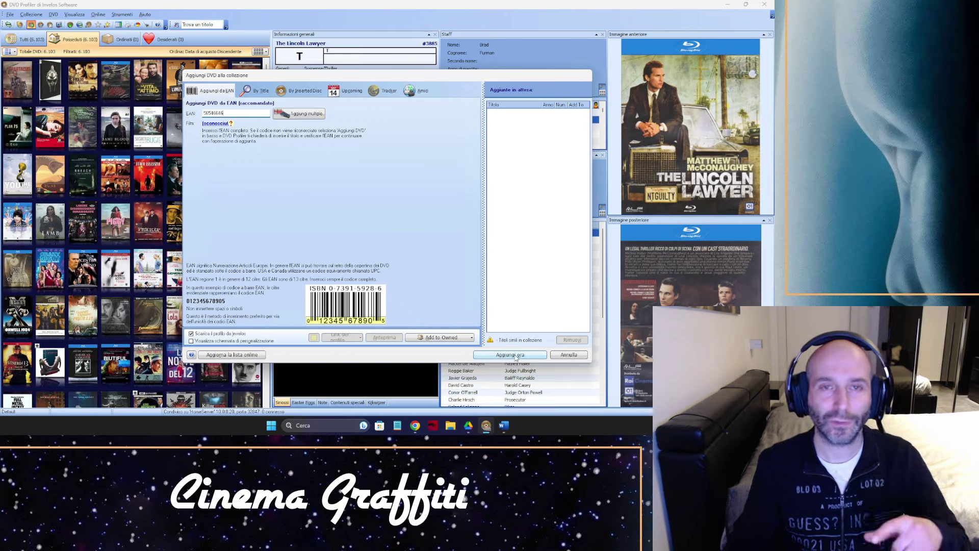
pyautogui.moveTo(245, 111); pyautogui.dragTo(170, 120)
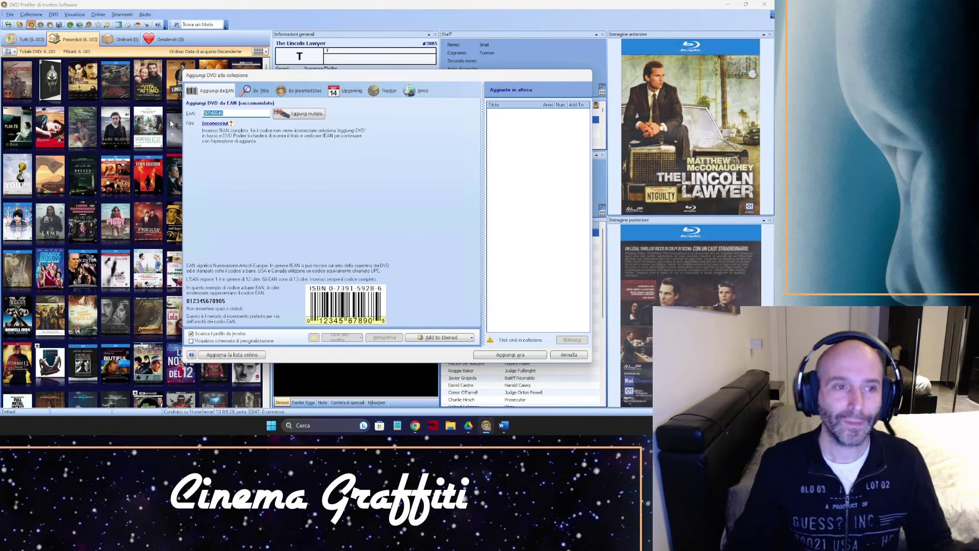
pyautogui.press('BackSpace')
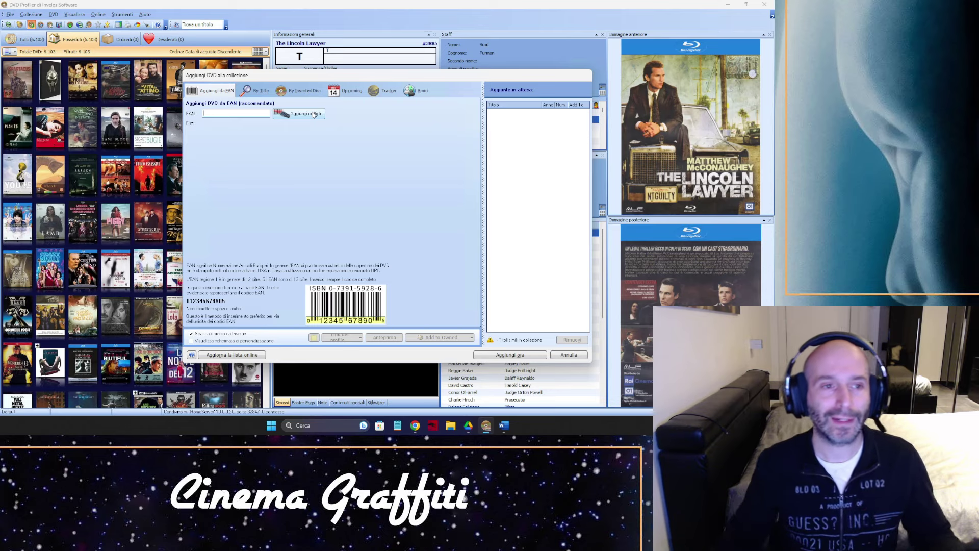
# - Search the DVD database by title for "rocky" and view the available locality options, keeping Italia
pyautogui.click(256, 96)
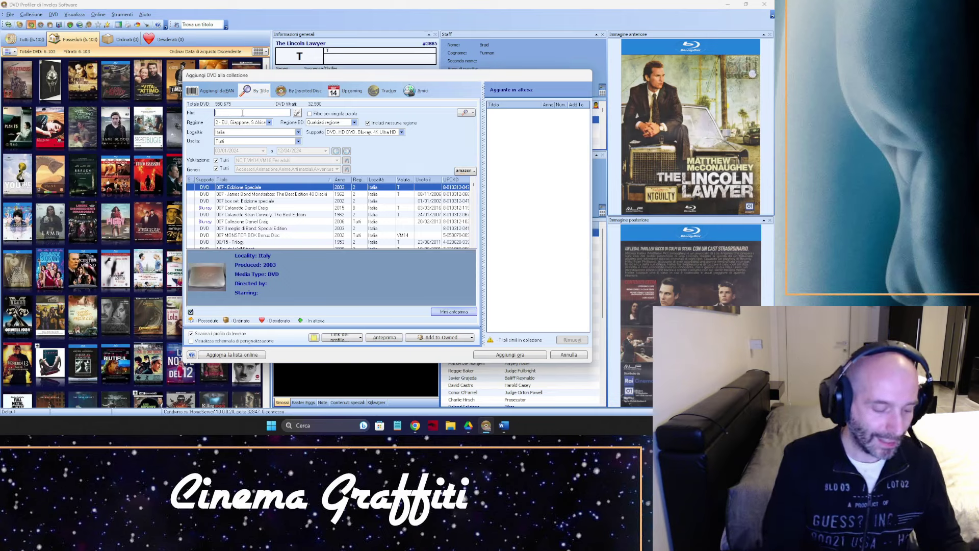
pyautogui.write('rock')
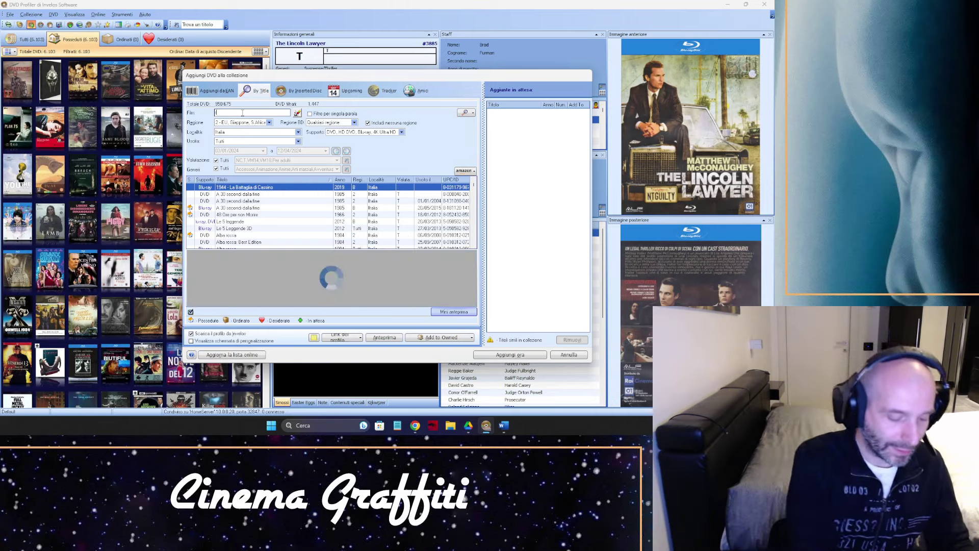
pyautogui.write('y')
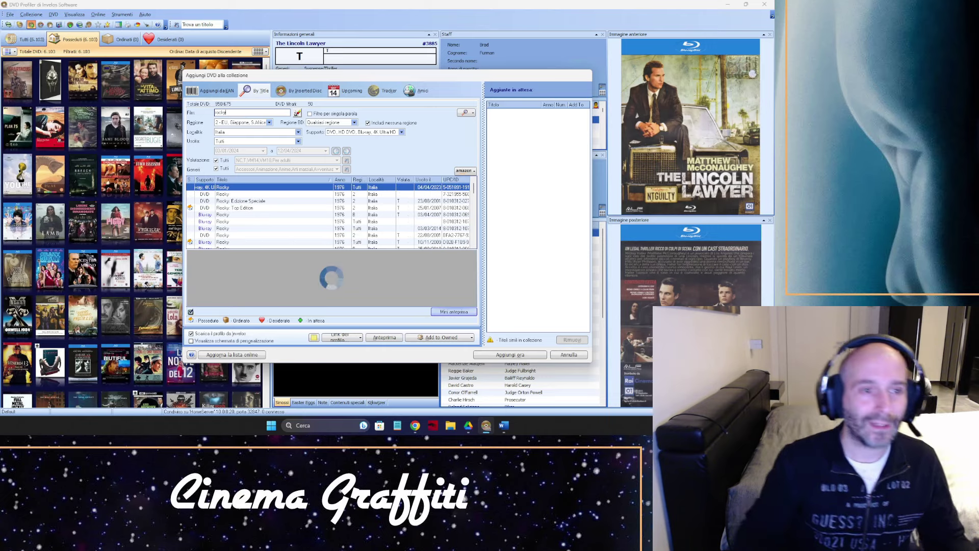
pyautogui.click(297, 132)
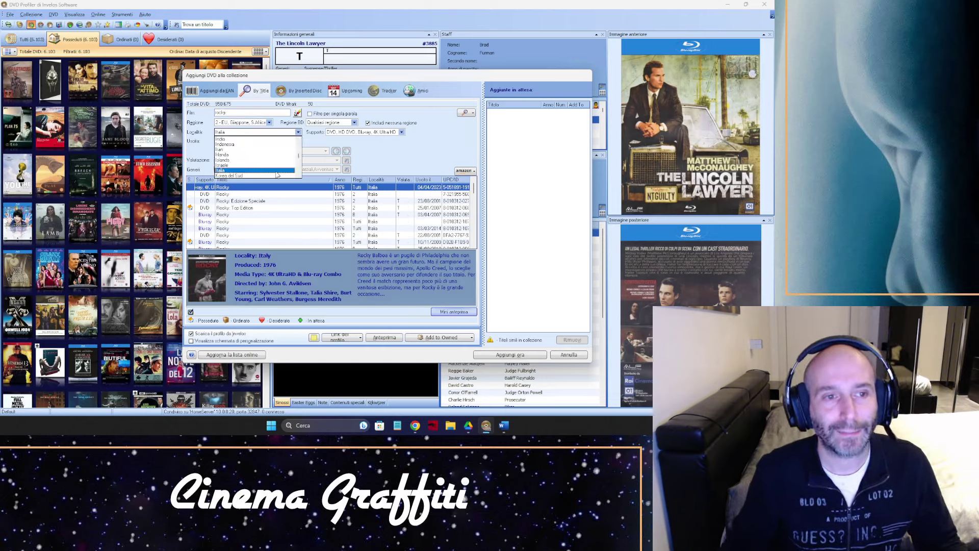
pyautogui.click(441, 139)
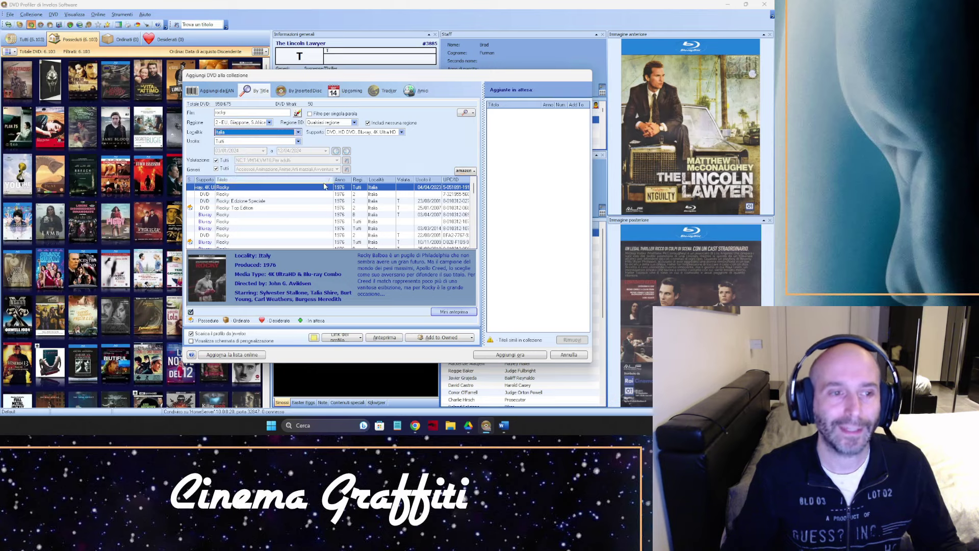
# - Preview the 03/04/2007 Rocky Blu-ray, the Rocky Top Edition DVD and the Rocky Blu-ray marked as owned
pyautogui.click(265, 215)
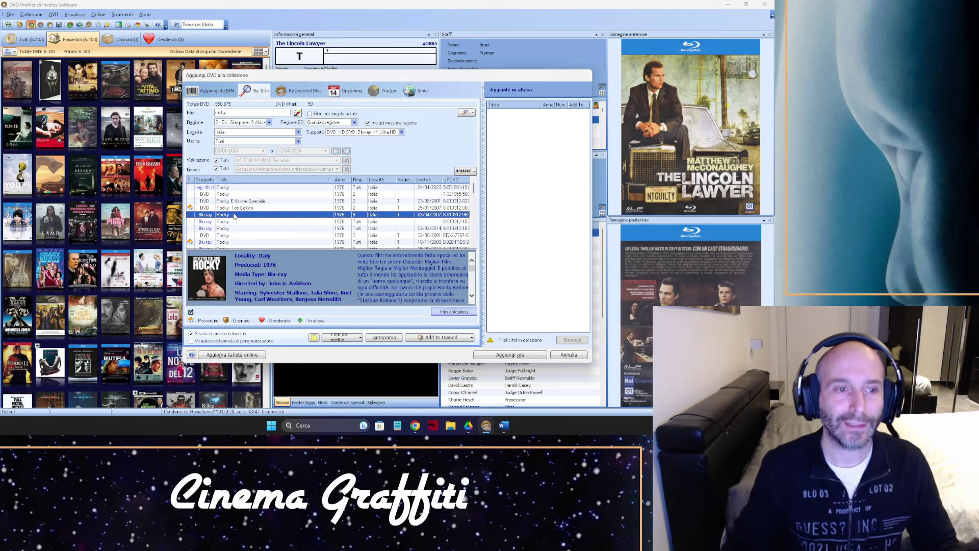
pyautogui.click(190, 209)
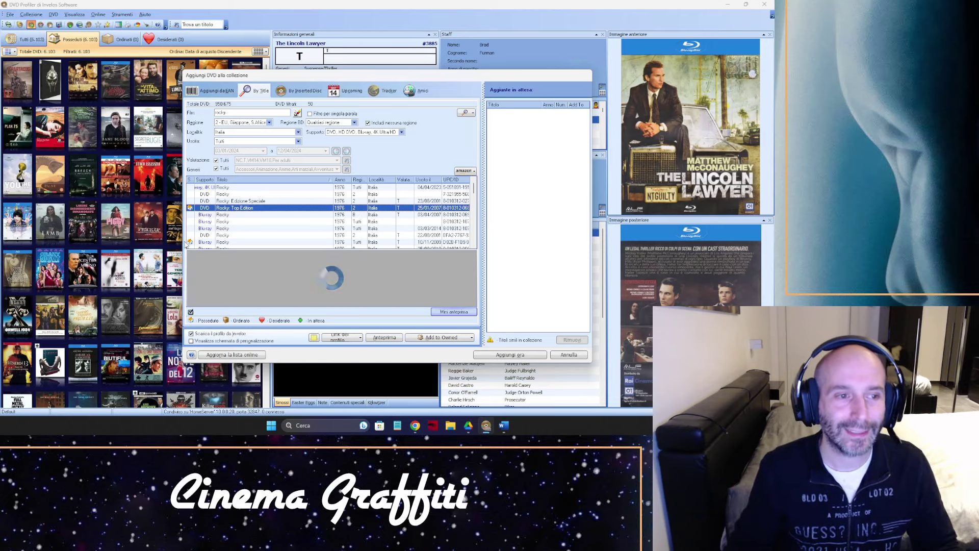
pyautogui.click(189, 243)
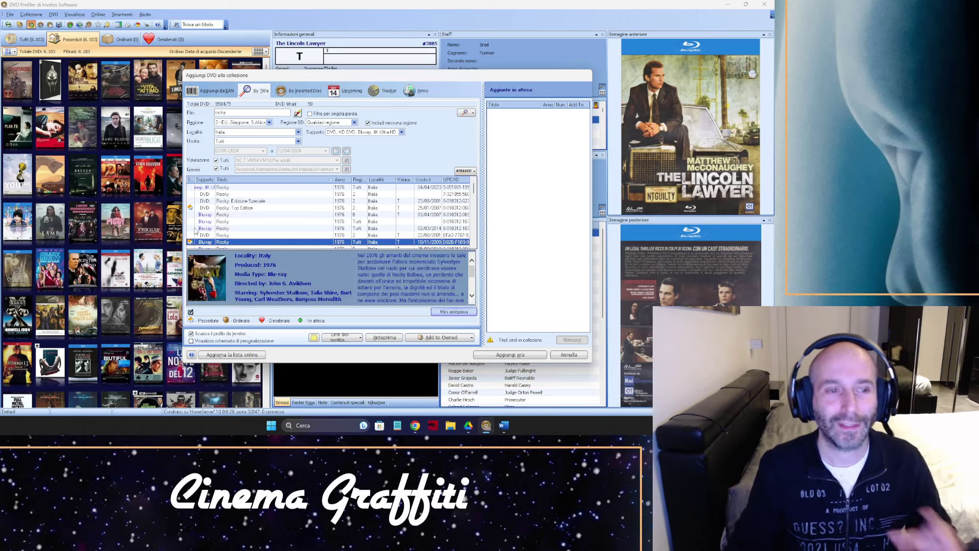
# - Add the 1976 Rocky Blu-ray released 03/04/2007 to the owned collection
pyautogui.click(237, 215)
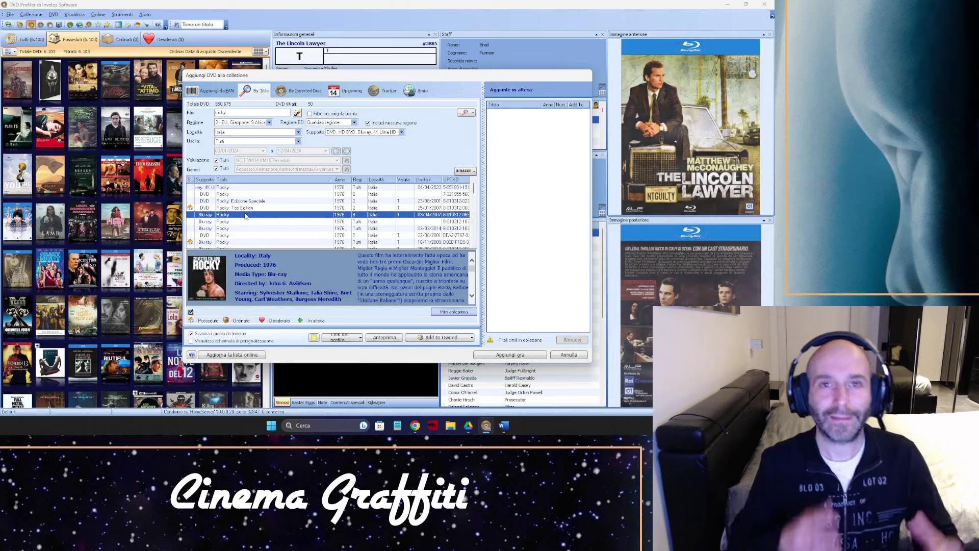
pyautogui.doubleClick(282, 220)
pyautogui.click(470, 260)
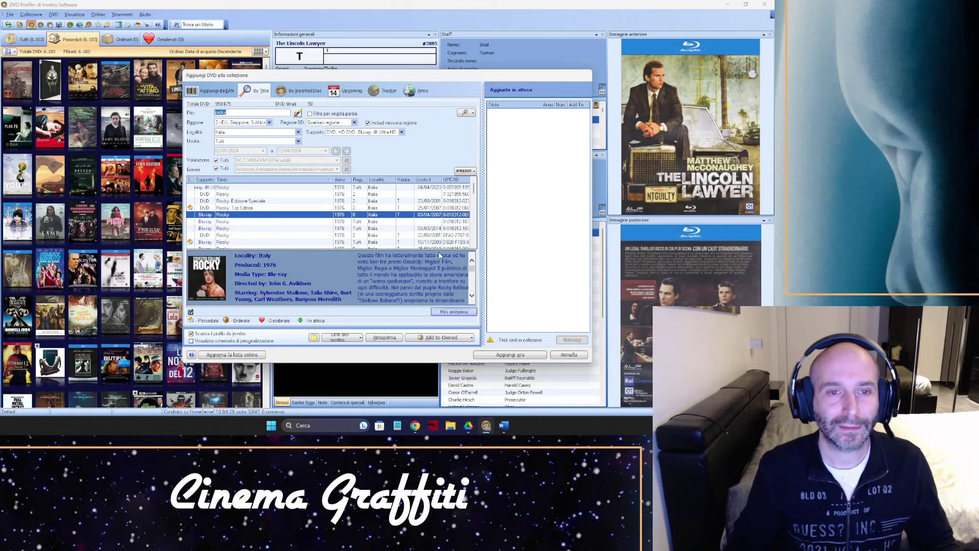
pyautogui.click(511, 354)
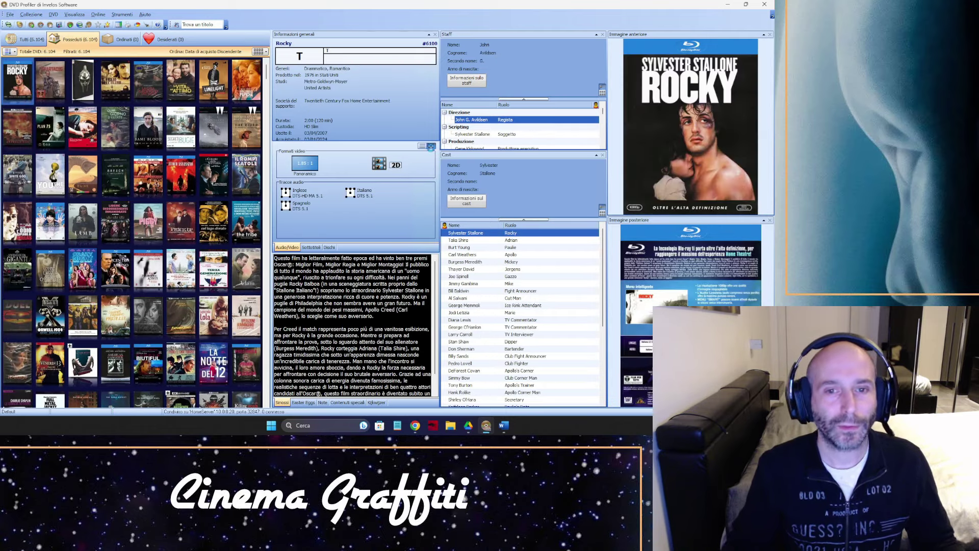
# - Review the Rocky profile's front and back cover scans and disc details in the profile editor, closing it without saving
pyautogui.hotkey('ctrl', 'e')
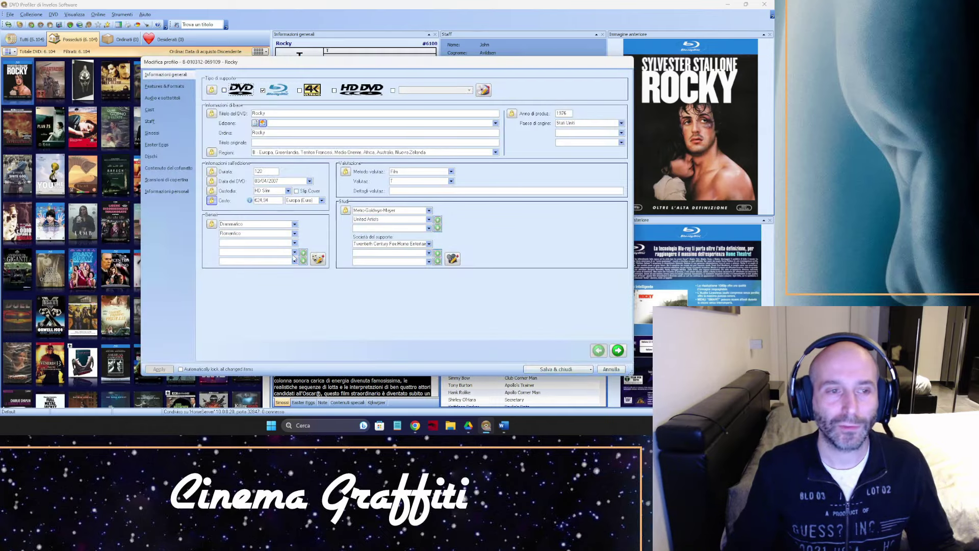
pyautogui.click(166, 179)
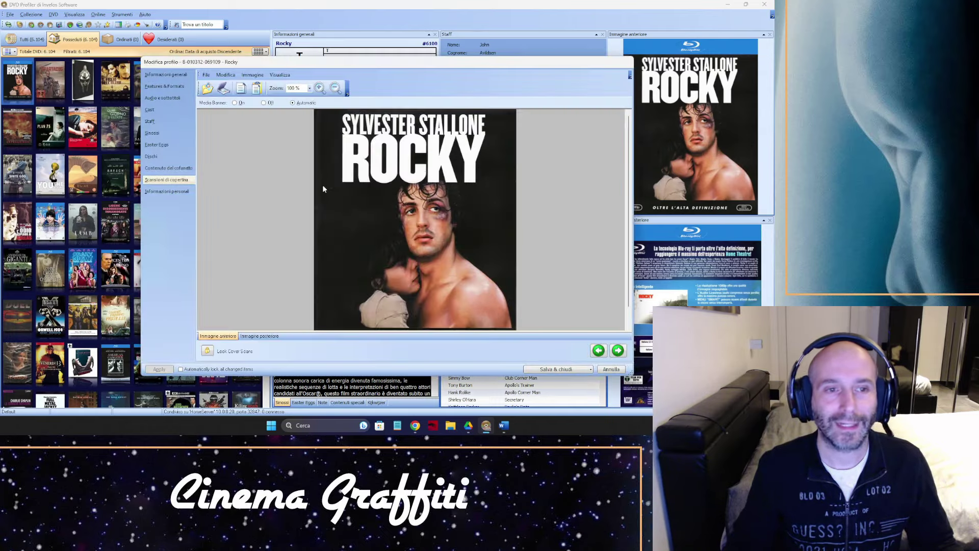
pyautogui.click(262, 337)
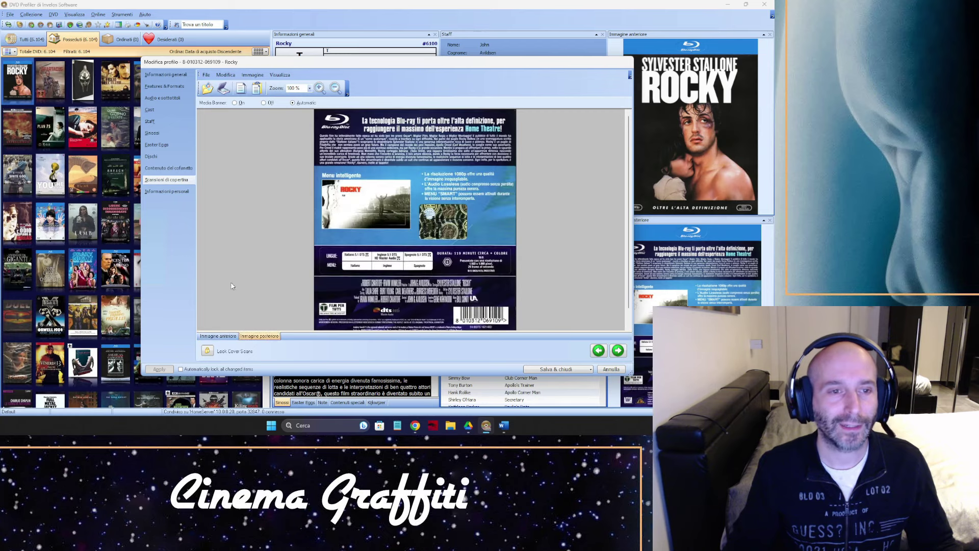
pyautogui.click(162, 154)
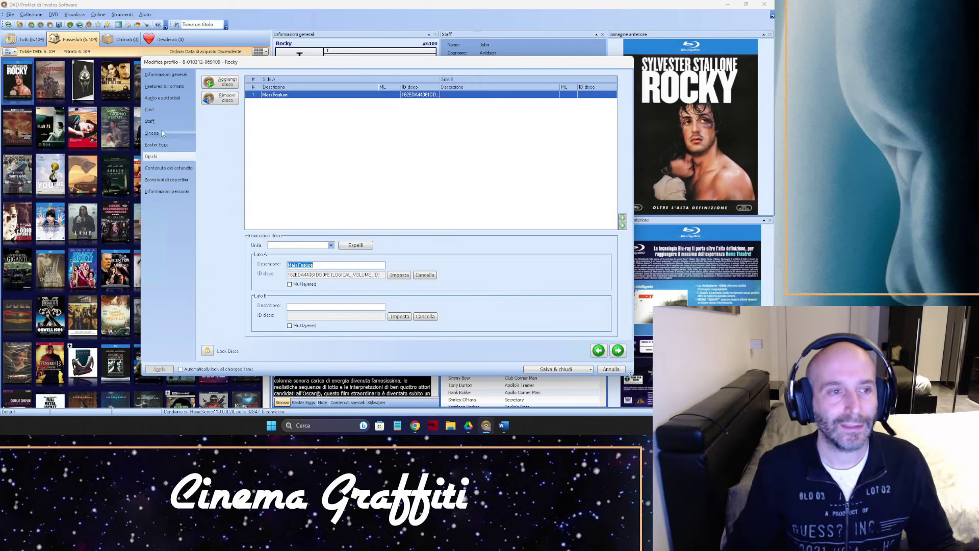
pyautogui.click(618, 370)
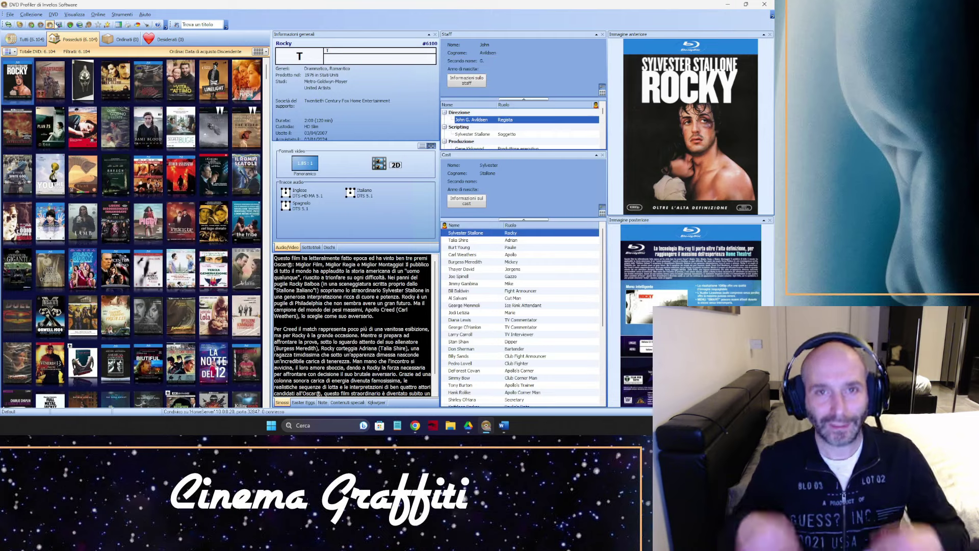
# - Examine Rocky's UPC and locality change settings, including the list of localities, and leave them without applying changes
pyautogui.click(54, 14)
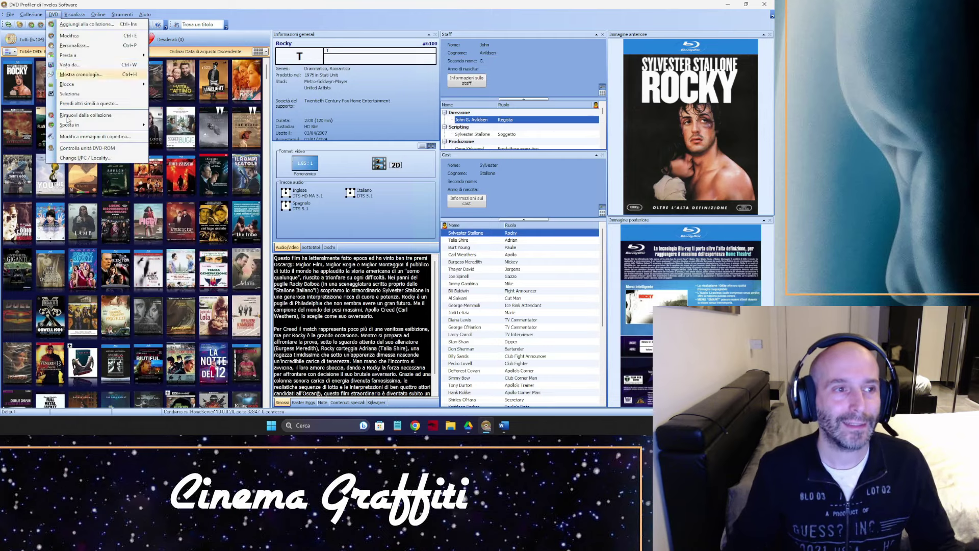
pyautogui.click(78, 158)
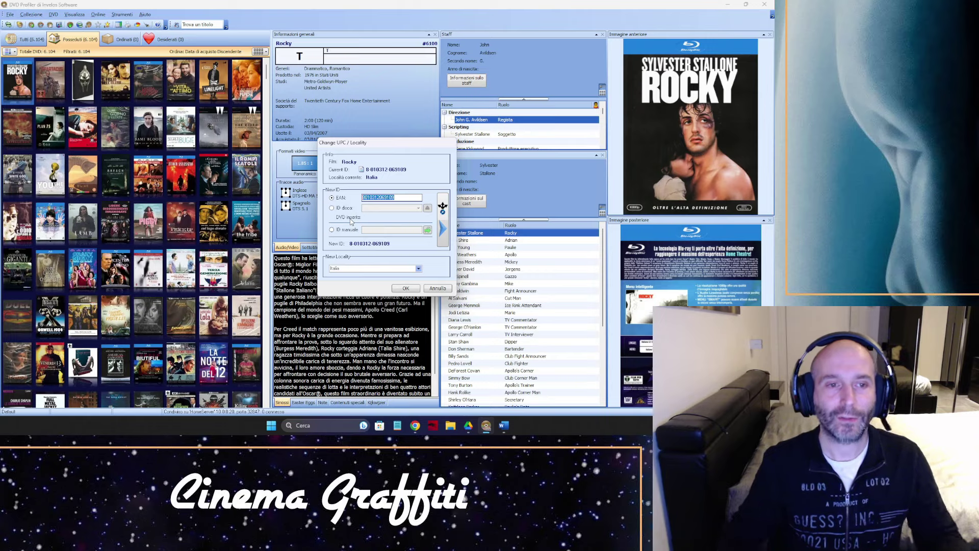
pyautogui.click(419, 268)
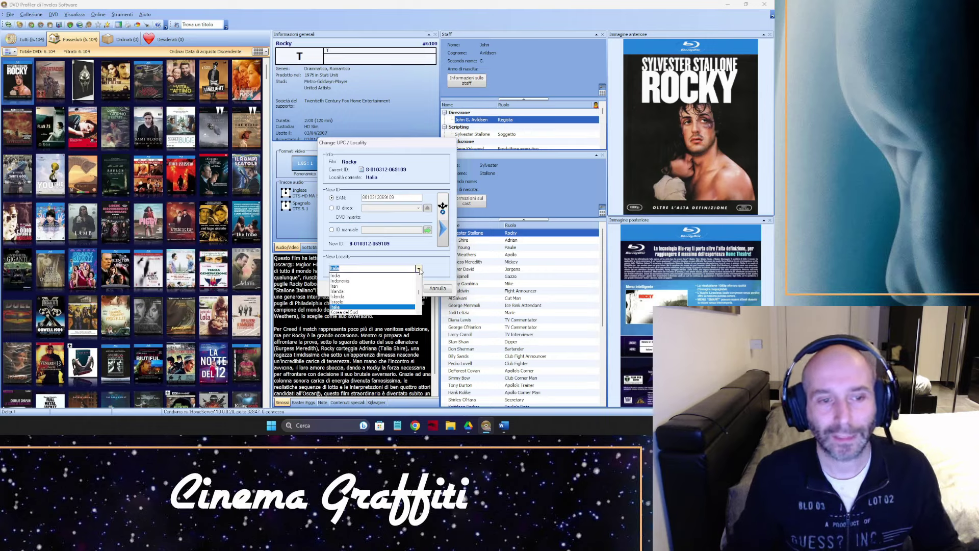
pyautogui.click(443, 269)
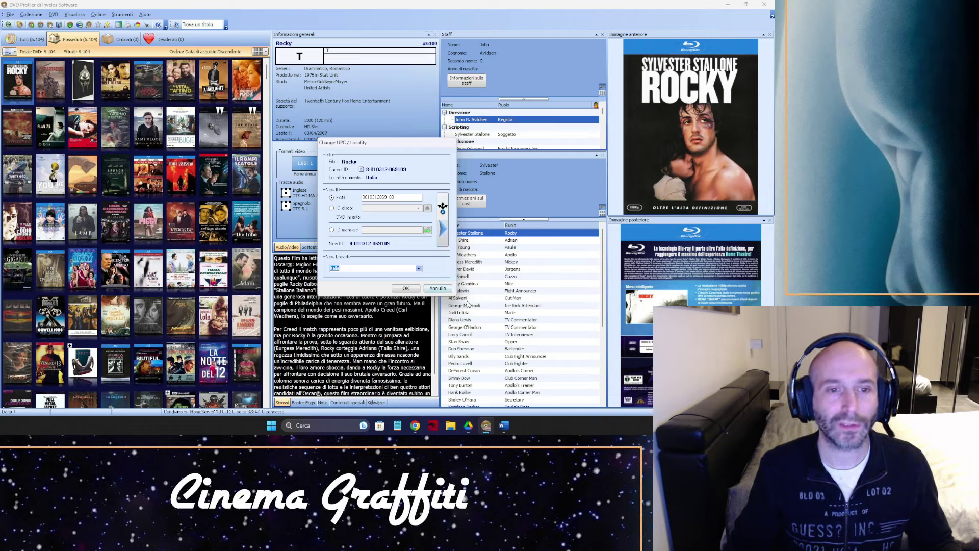
pyautogui.click(447, 291)
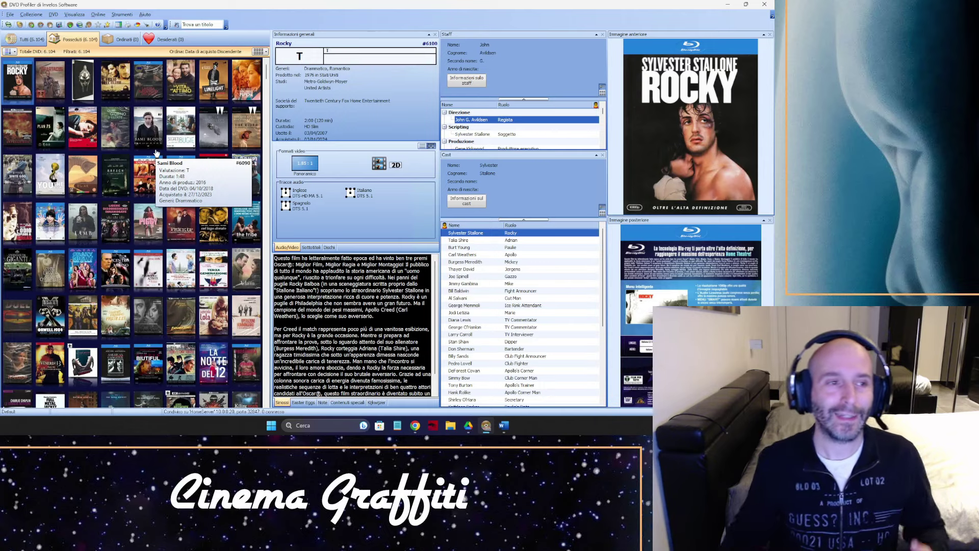
# - Select Rocky in the collection and view the online commands, including contributing a DVD profile
pyautogui.click(56, 81)
pyautogui.click(19, 76)
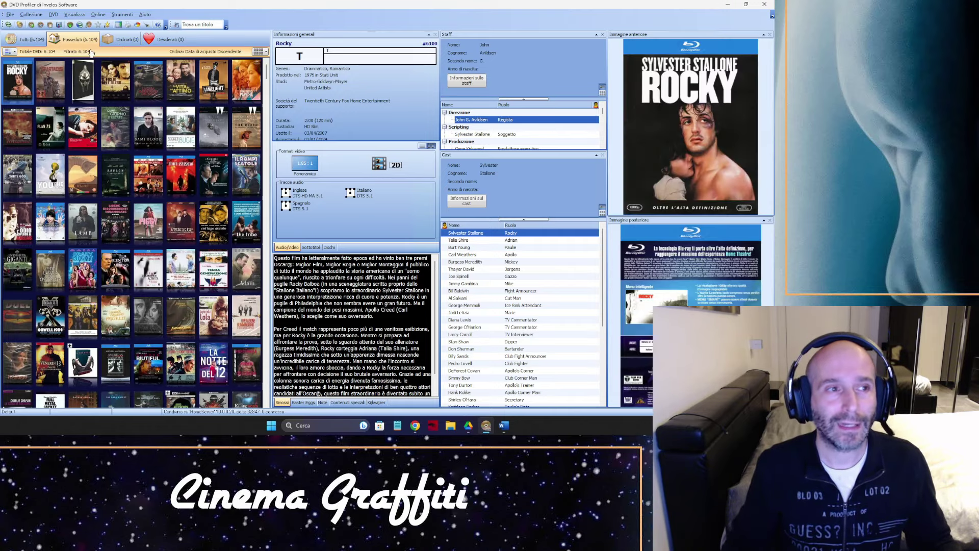
pyautogui.click(98, 14)
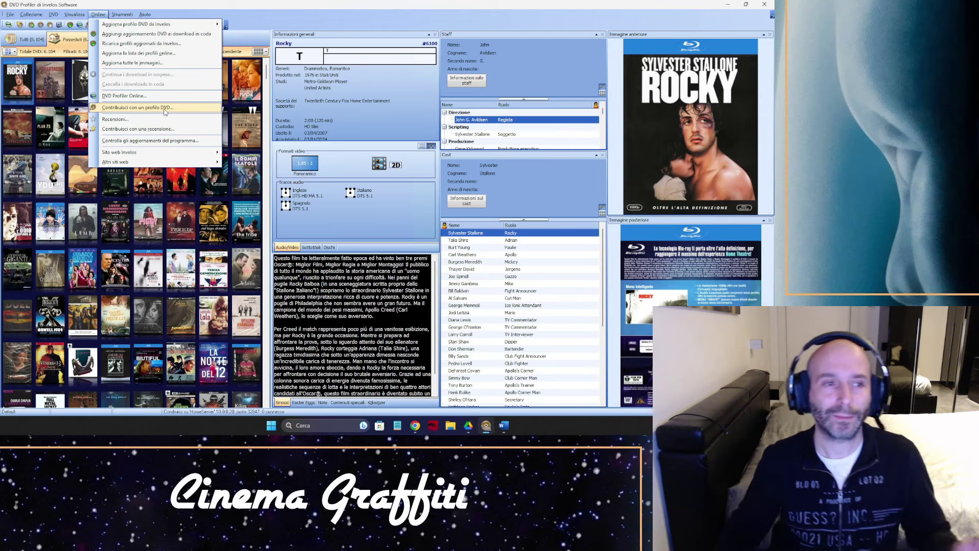
pyautogui.press('Escape')
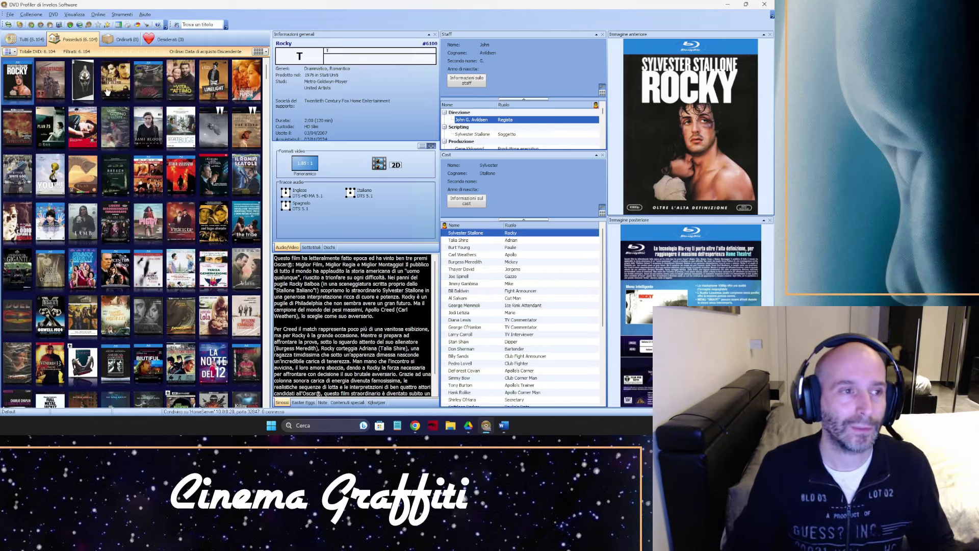
# - Remove Rocky from the collection and confirm the removal
pyautogui.click(42, 82)
pyautogui.rightClick(21, 80)
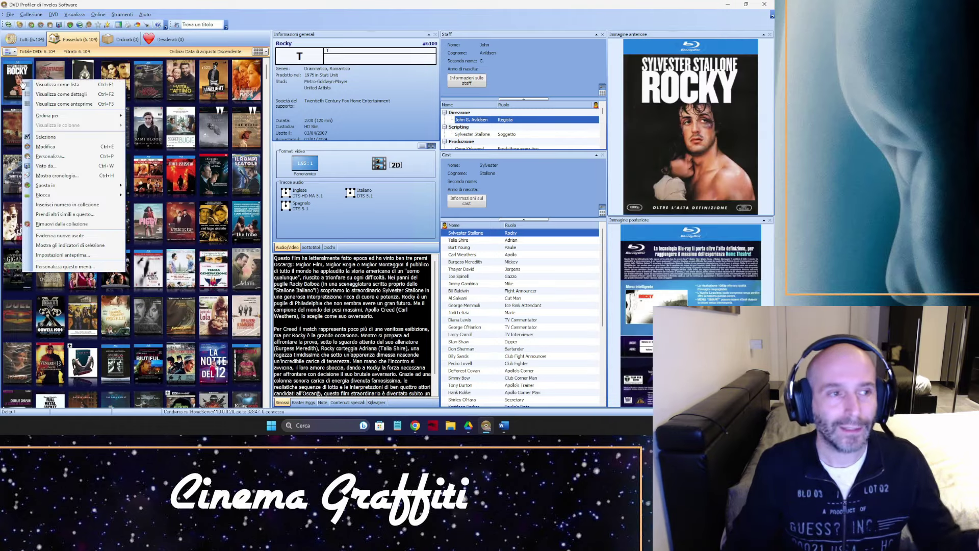
pyautogui.click(64, 227)
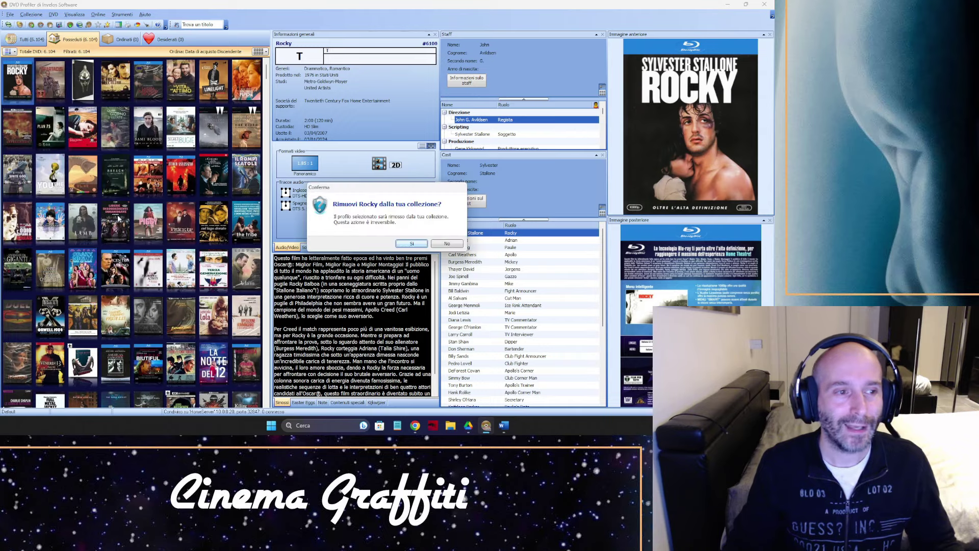
pyautogui.click(406, 251)
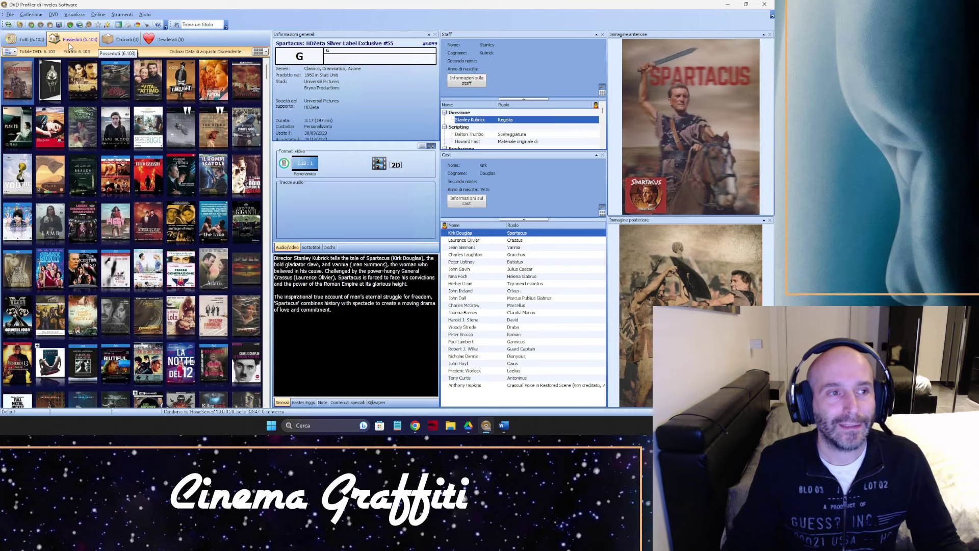
# - Check the ordered and wished-for film lists, and return to the list of owned films
pyautogui.click(118, 45)
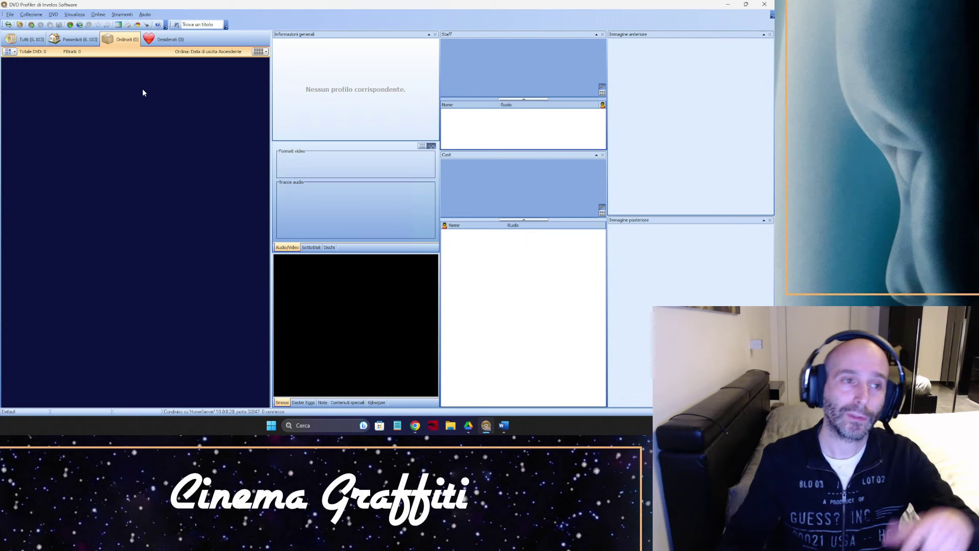
pyautogui.click(169, 40)
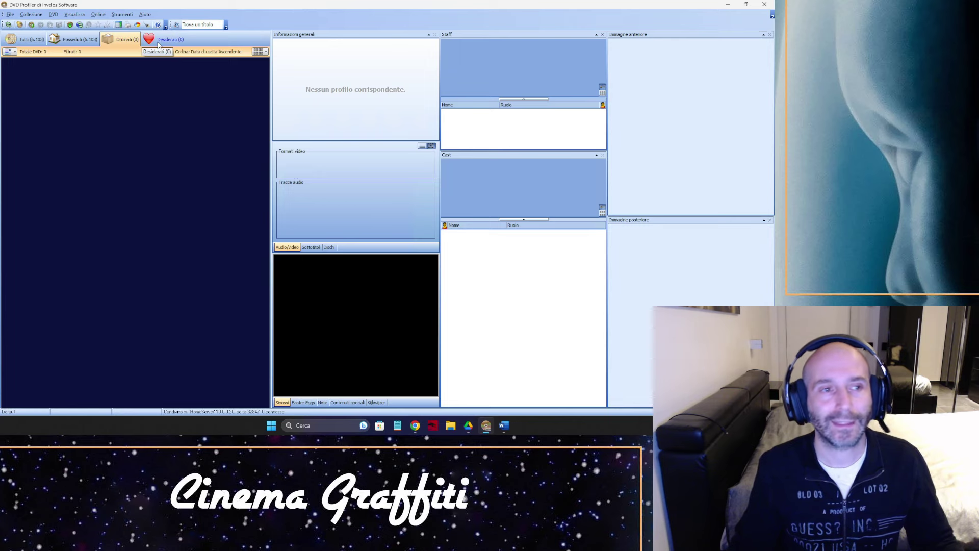
pyautogui.click(73, 44)
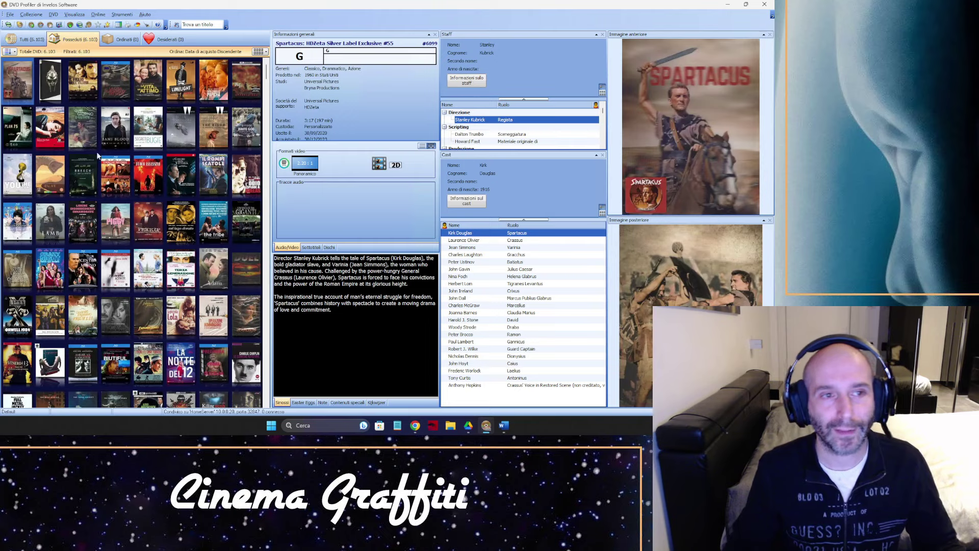
# - Compare the collection's list and detail views, and return to the cover thumbnail view
pyautogui.click(265, 51)
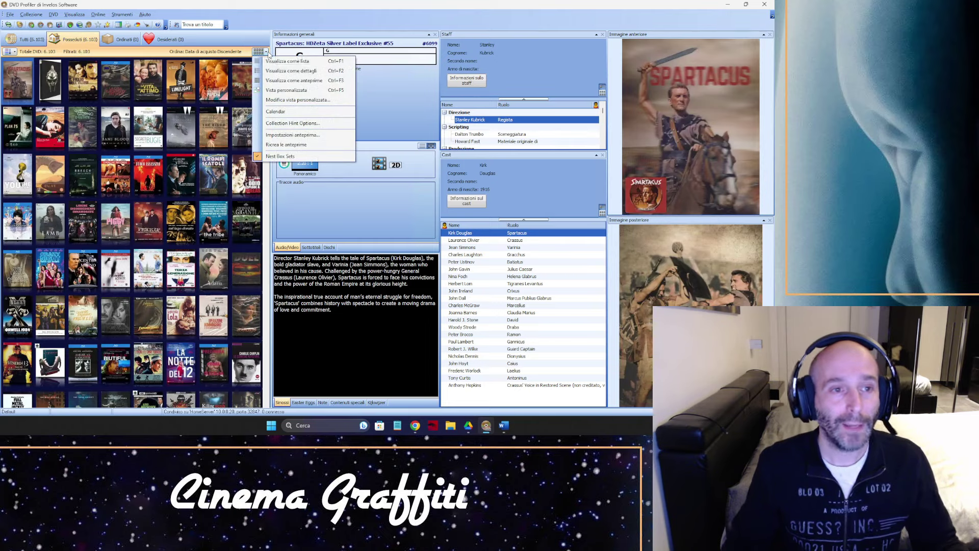
pyautogui.click(277, 62)
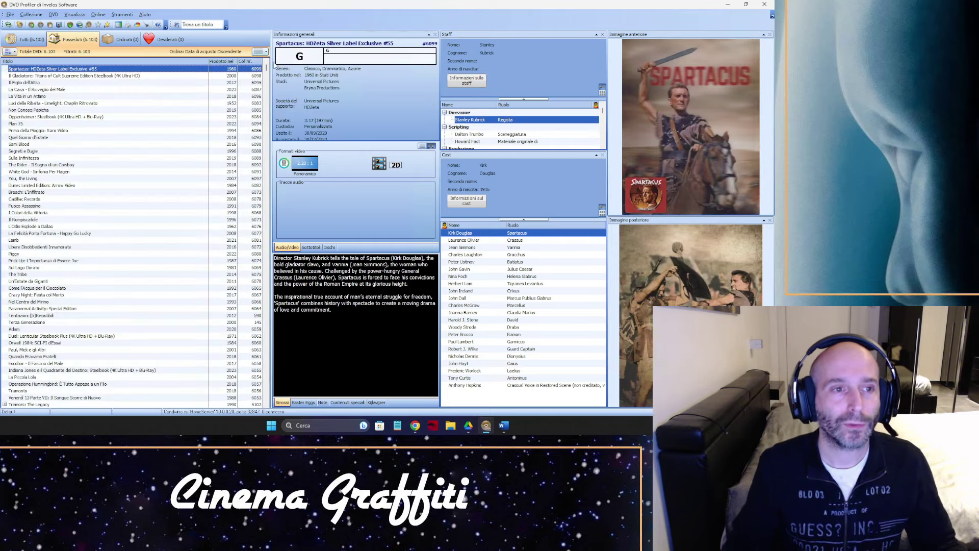
pyautogui.click(259, 51)
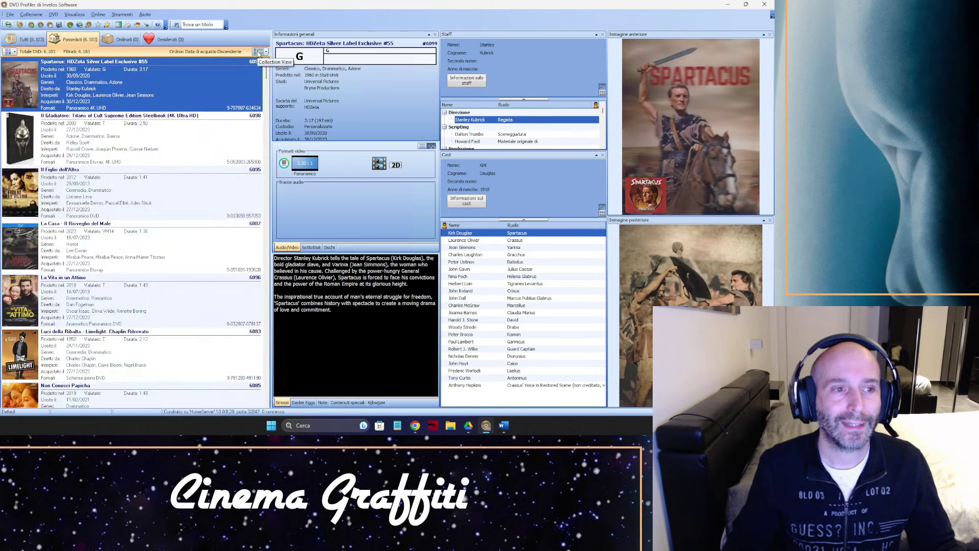
pyautogui.click(259, 52)
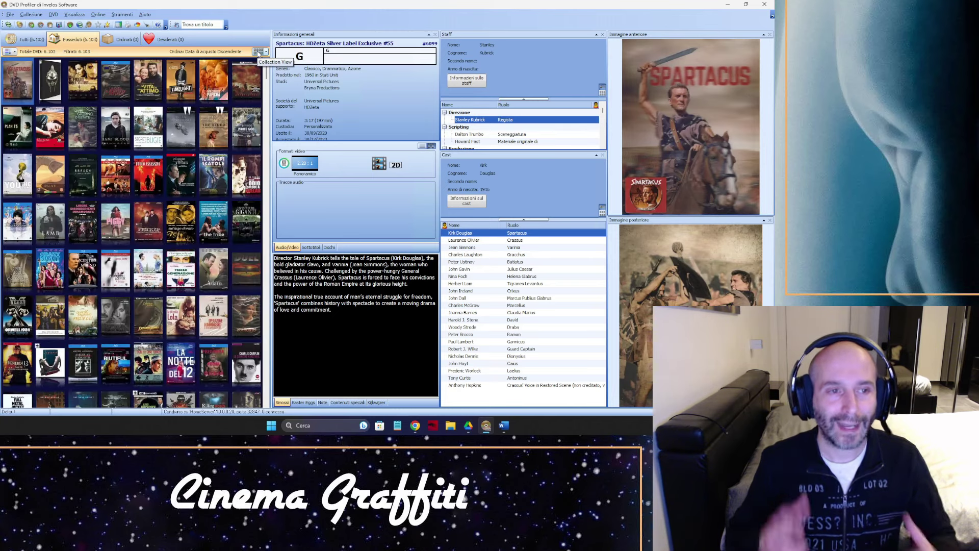
# - Browse several owned films' profiles, including Luci della Ribalta, La Casa - Il Risveglio del Male and La Vita in un Attimo
pyautogui.moveTo(228, 116)
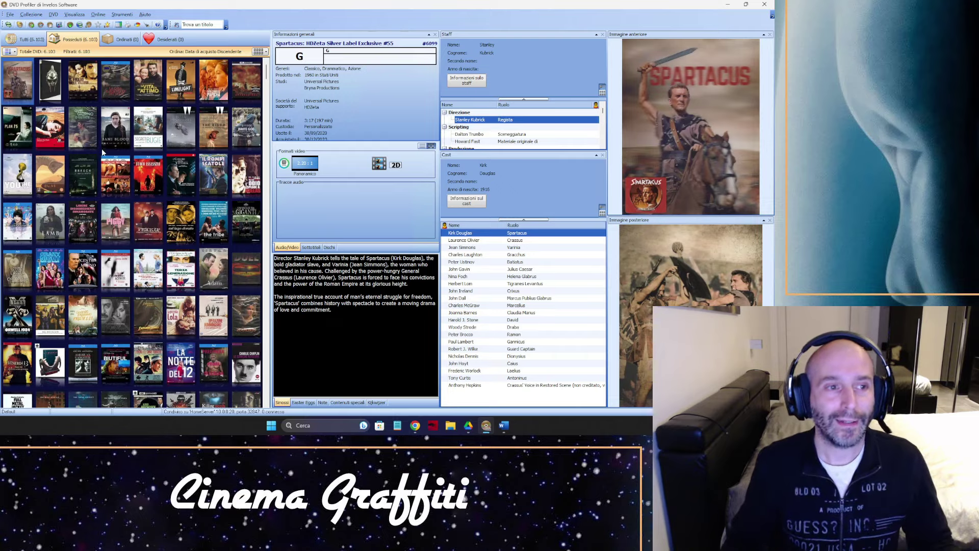
pyautogui.click(148, 79)
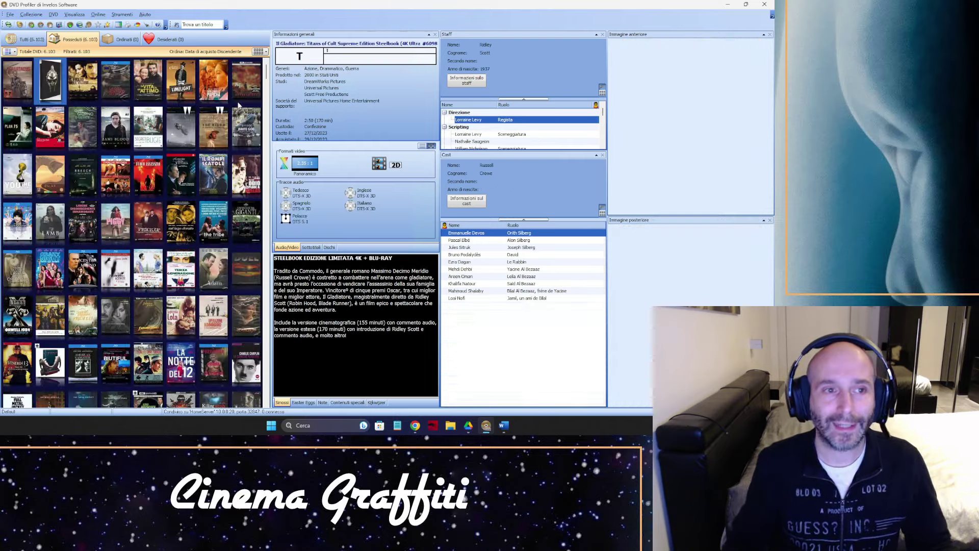
pyautogui.press('Right')
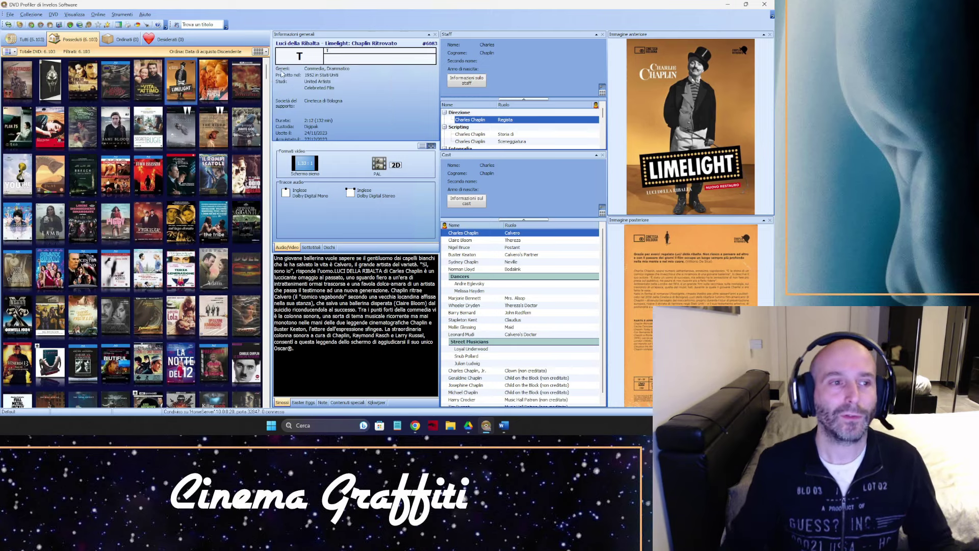
pyautogui.click(118, 82)
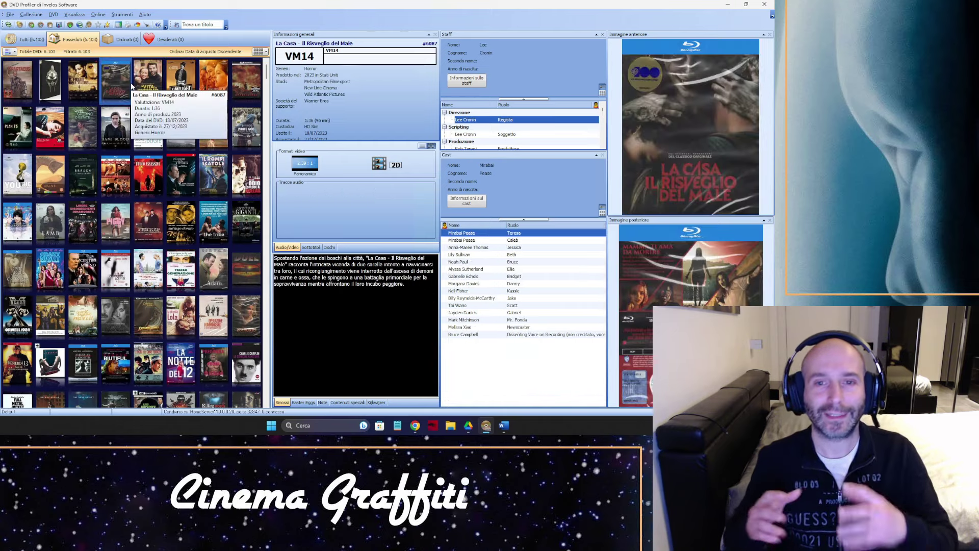
pyautogui.click(150, 80)
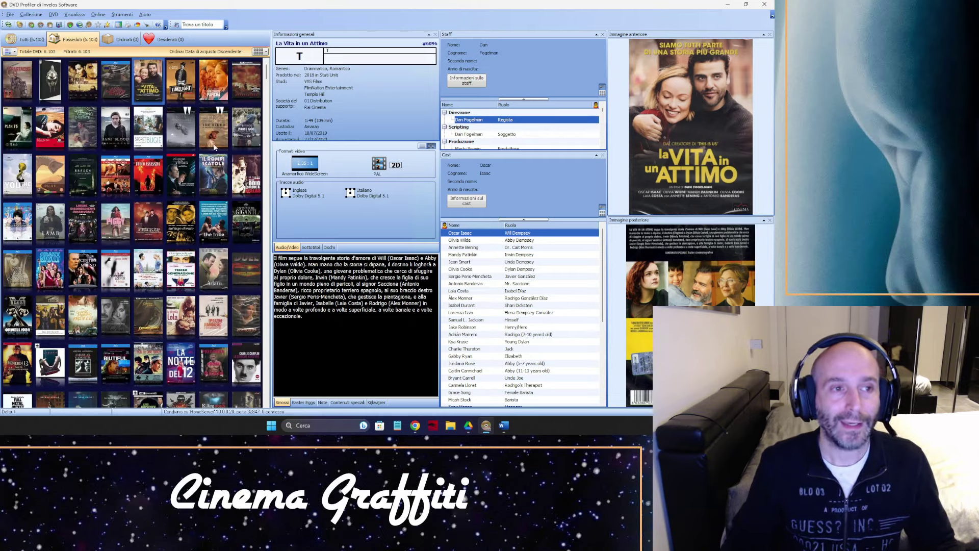
pyautogui.moveTo(216, 144)
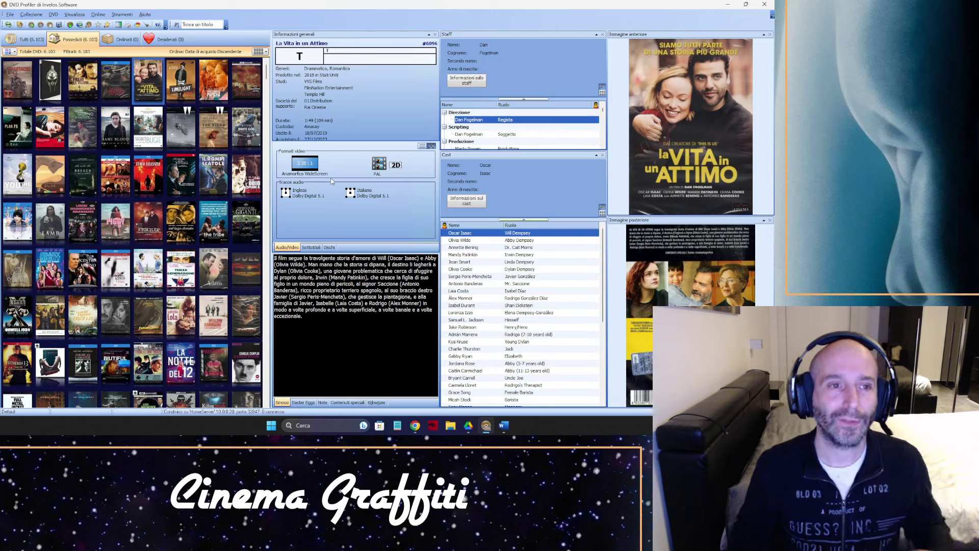
# - Synchronize with DVD Profiler Online by uploading the local collection over the online one
pyautogui.click(123, 15)
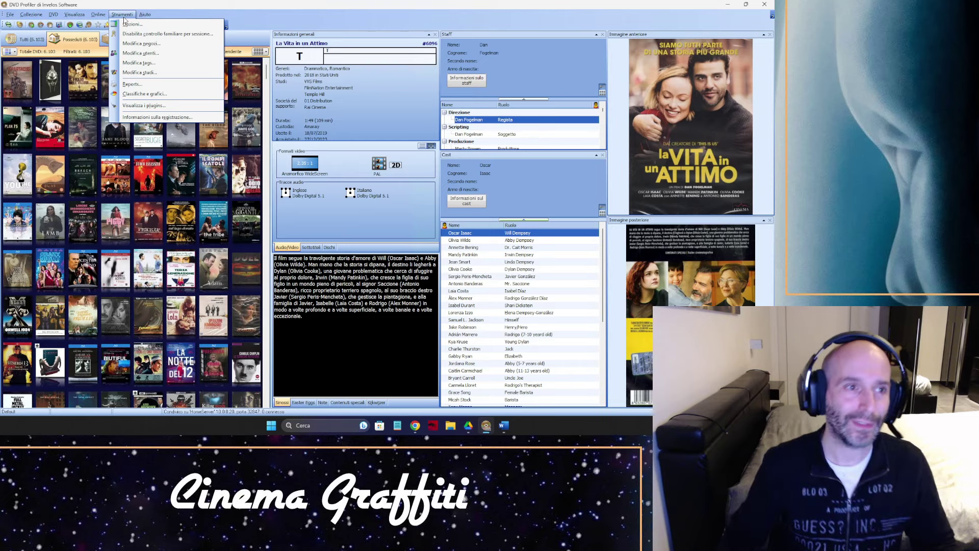
pyautogui.moveTo(104, 15)
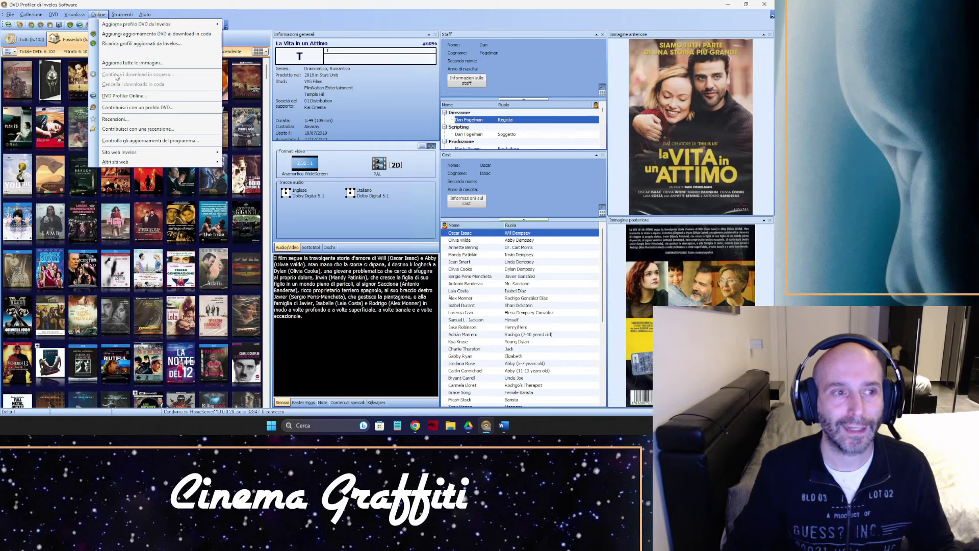
pyautogui.click(124, 96)
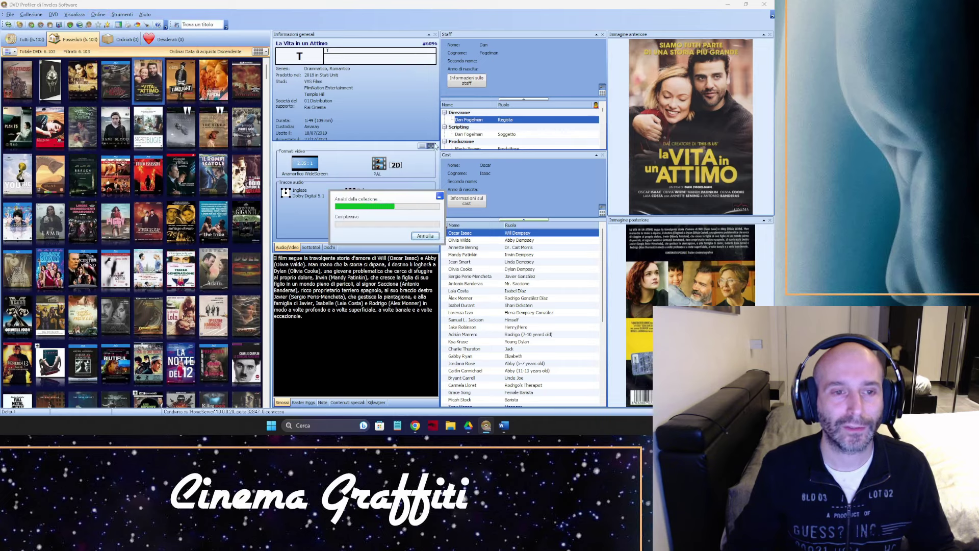
pyautogui.click(450, 294)
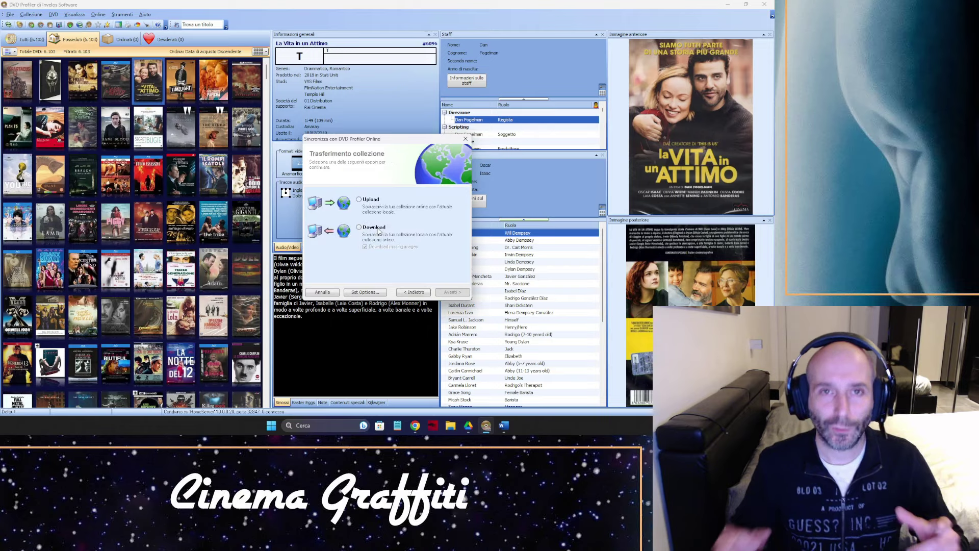
pyautogui.click(371, 201)
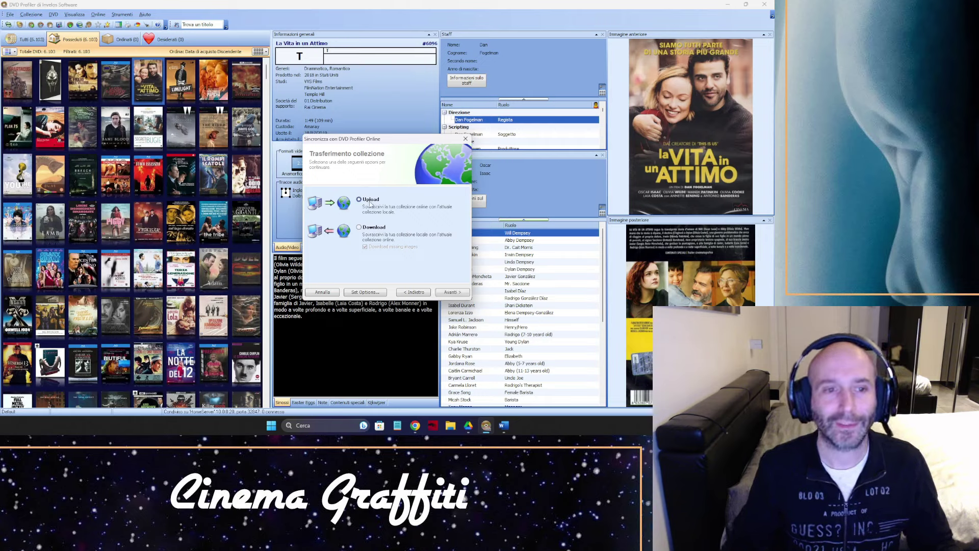
pyautogui.click(452, 292)
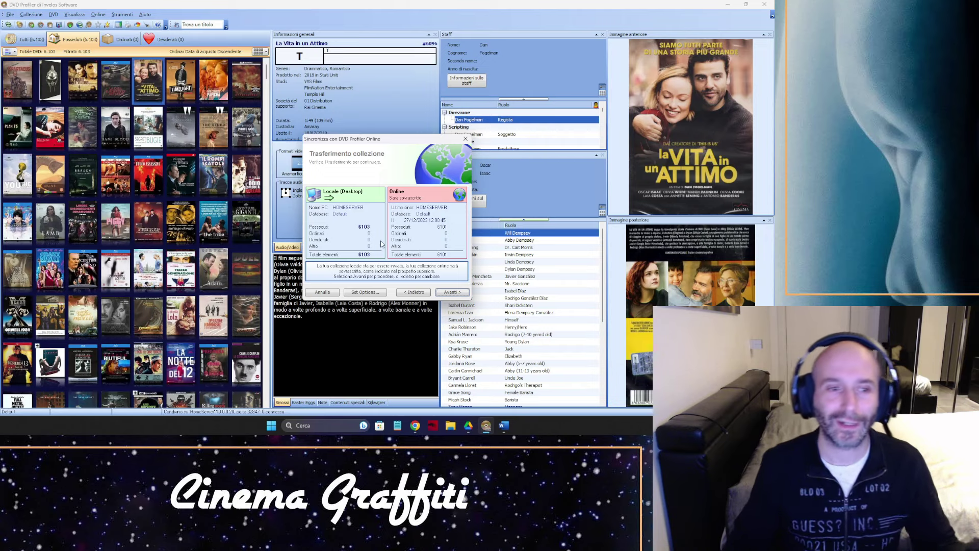
pyautogui.click(452, 293)
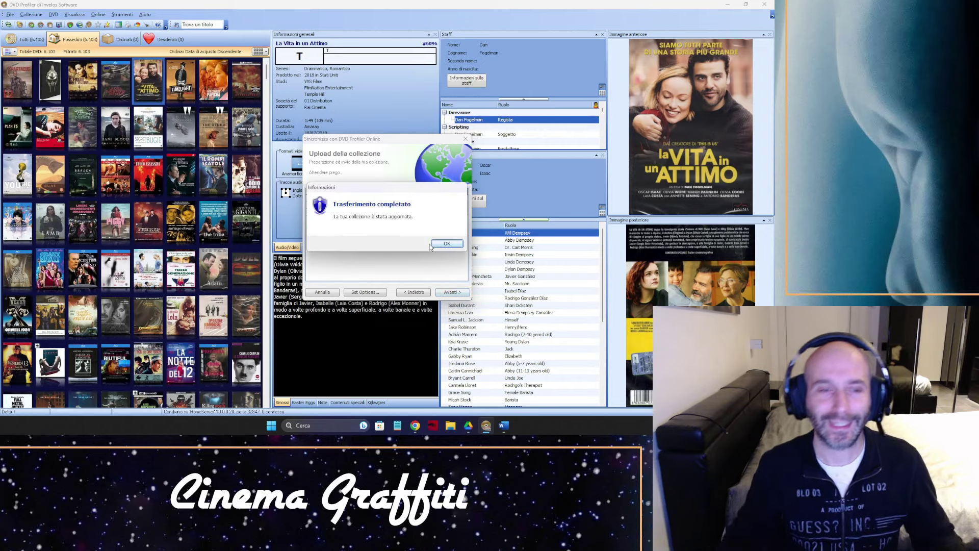
pyautogui.click(447, 243)
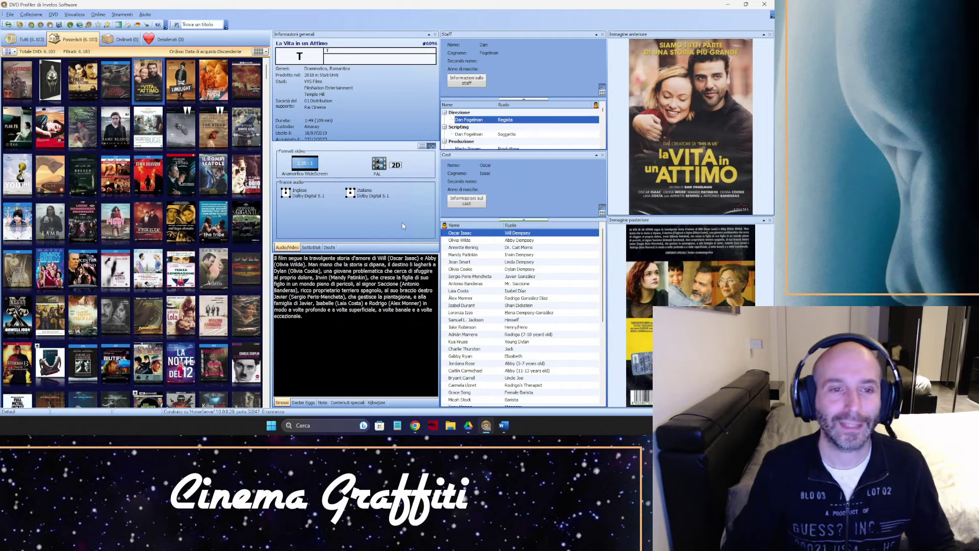
# - Switch to the online collection page in Chrome, refresh it, and widen its title list to fit the longer film titles
pyautogui.moveTo(415, 425)
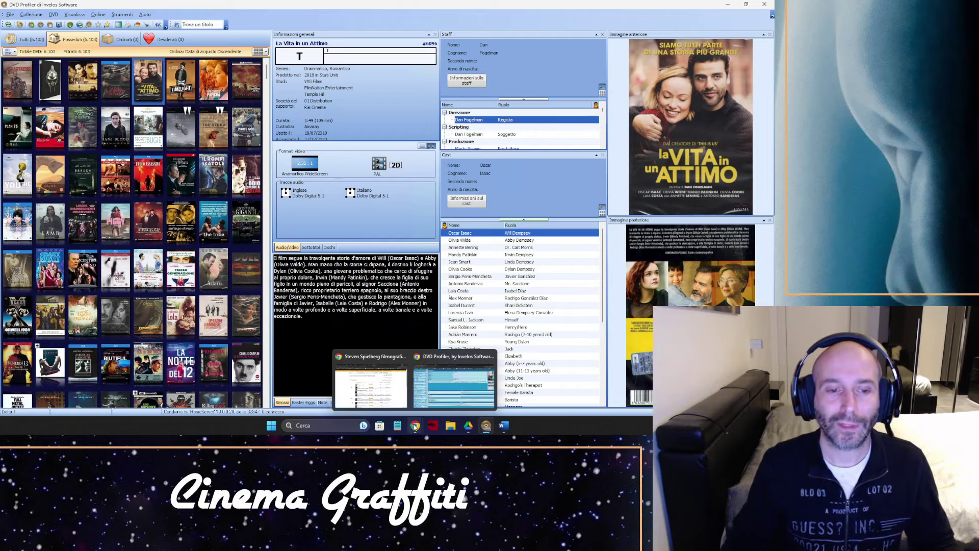
pyautogui.click(465, 373)
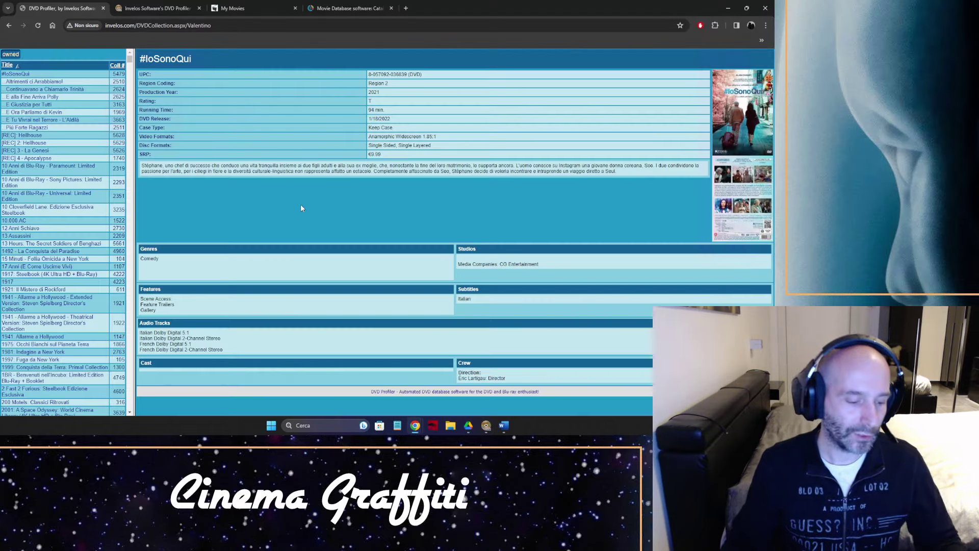
pyautogui.press('F5')
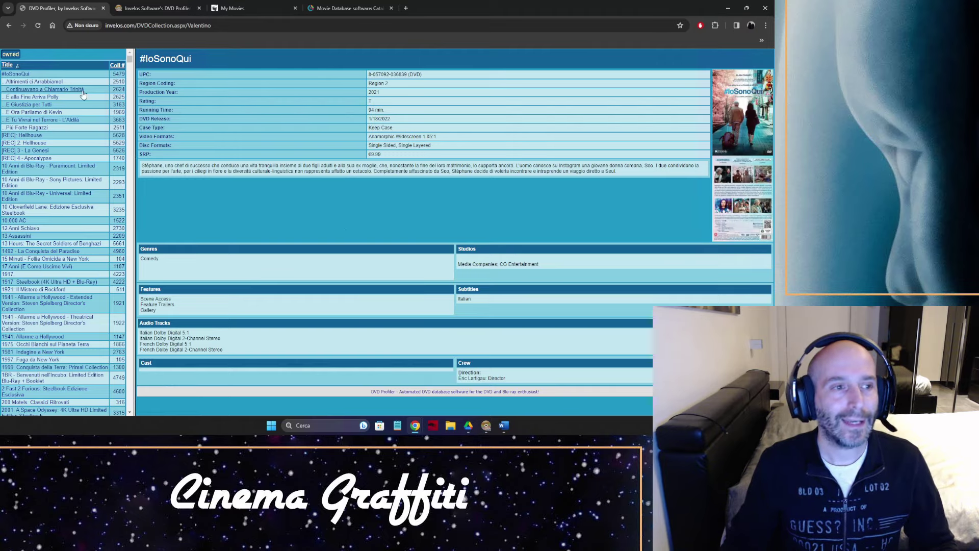
pyautogui.scroll(-10, 85, 110)
pyautogui.scroll(-20, 86, 110)
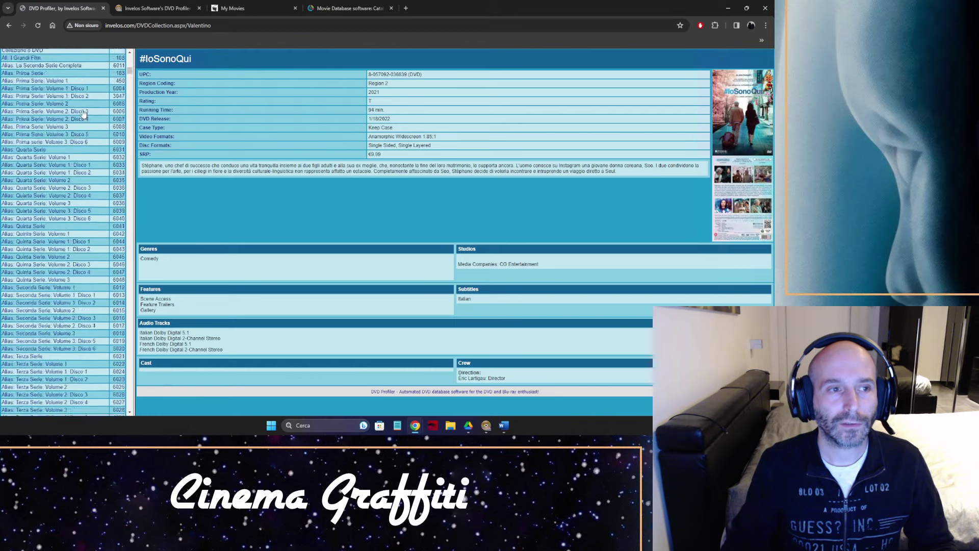
pyautogui.scroll(-10, 82, 104)
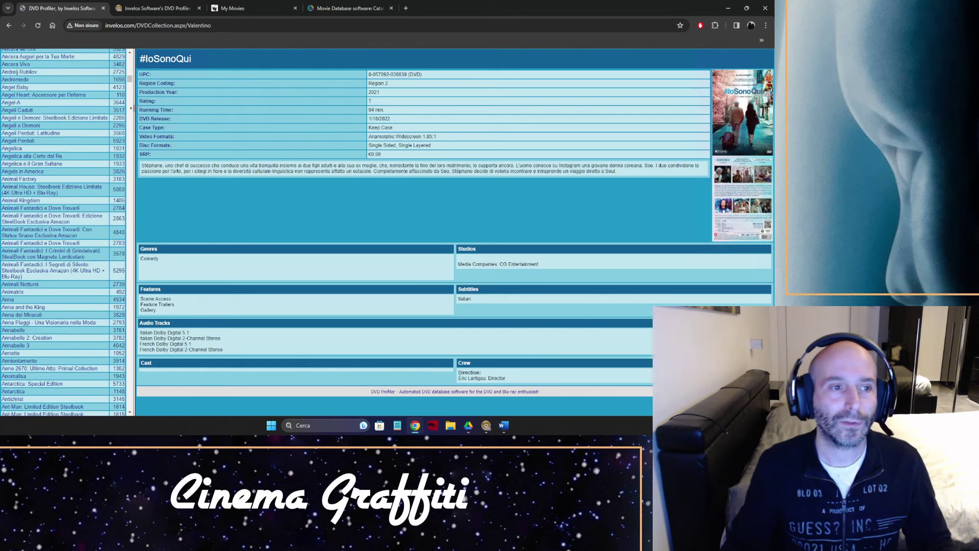
pyautogui.moveTo(179, 109)
pyautogui.mouseDown()
pyautogui.moveTo(253, 112)
pyautogui.moveTo(135, 115)
pyautogui.moveTo(193, 118)
pyautogui.mouseUp()
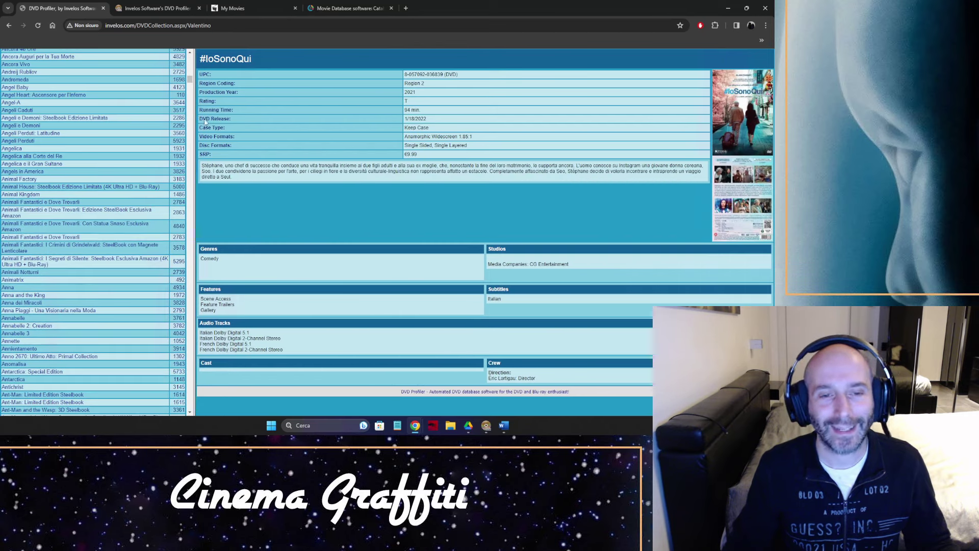
# - Examine the online profile of Animal House: Steelbook Edizione Limitata (4K Ultra HD + Blu-Ray) and look back through the title list
pyautogui.click(82, 187)
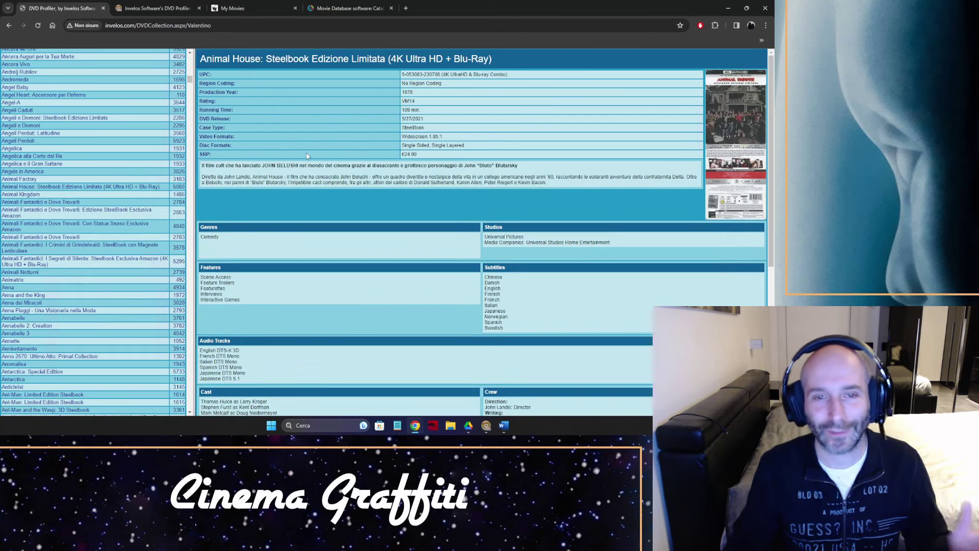
pyautogui.scroll(-5, 142, 128)
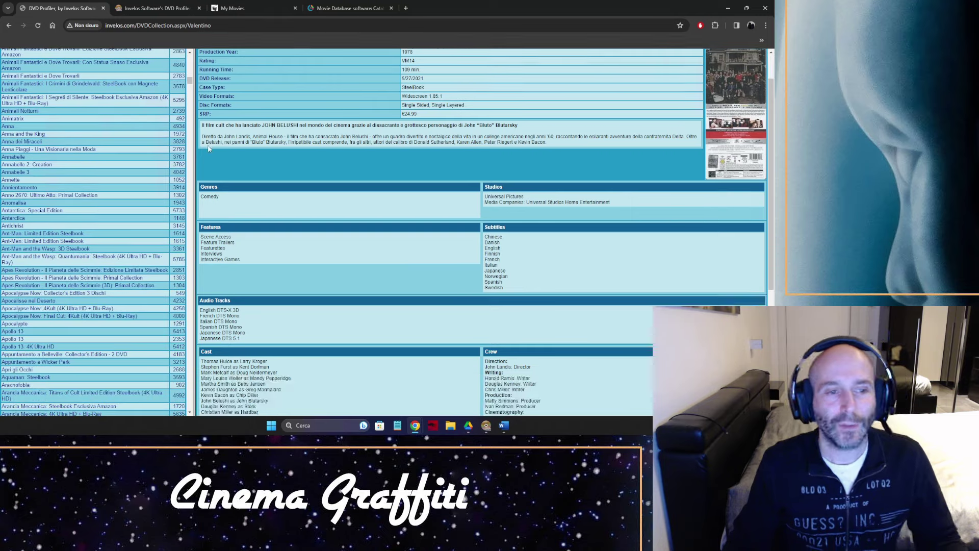
pyautogui.scroll(-5, 349, 158)
pyautogui.scroll(5, 350, 158)
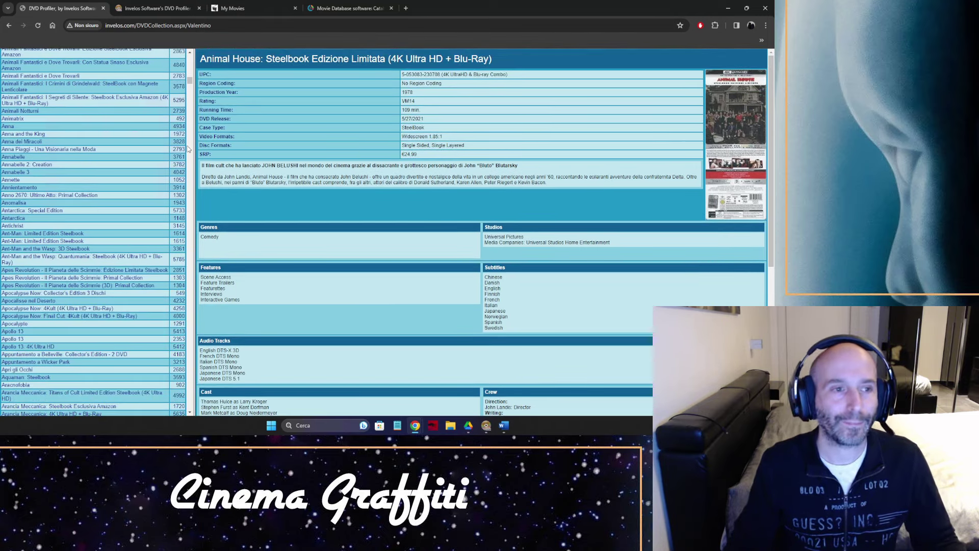
pyautogui.scroll(5, 127, 157)
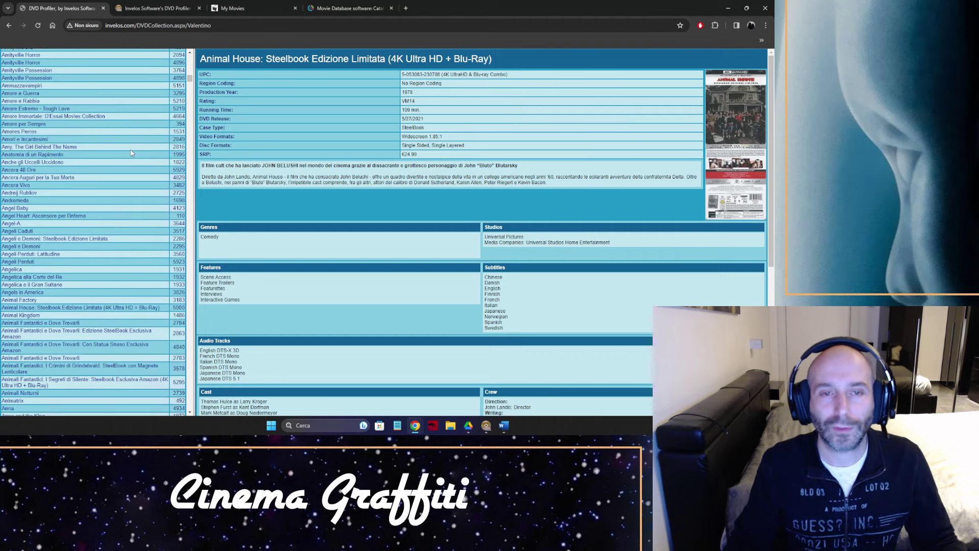
pyautogui.scroll(10, 131, 153)
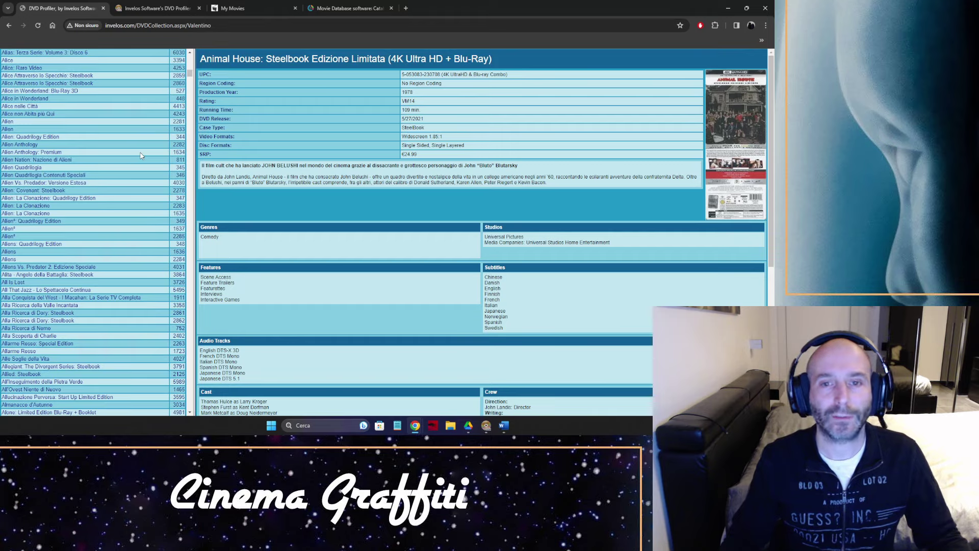
pyautogui.scroll(9, 142, 155)
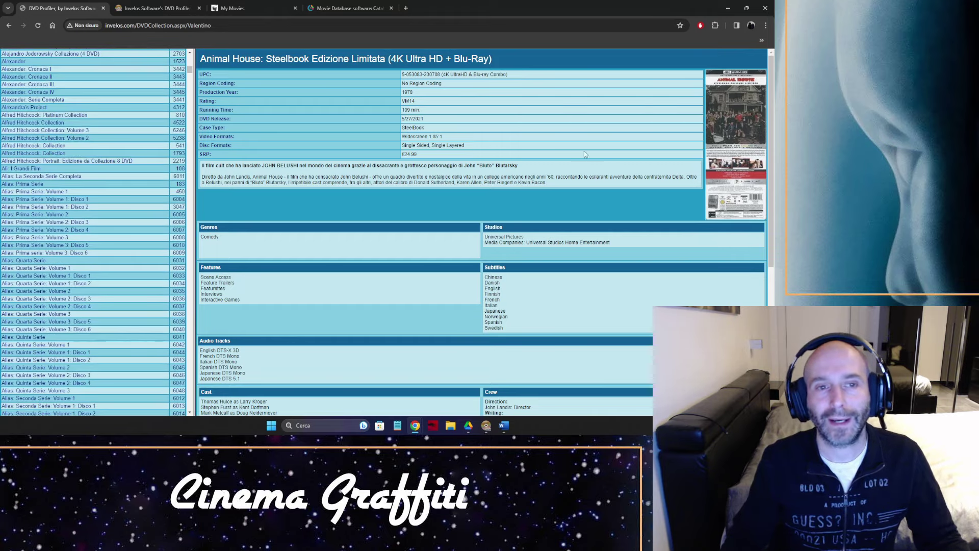
pyautogui.scroll(10, 153, 133)
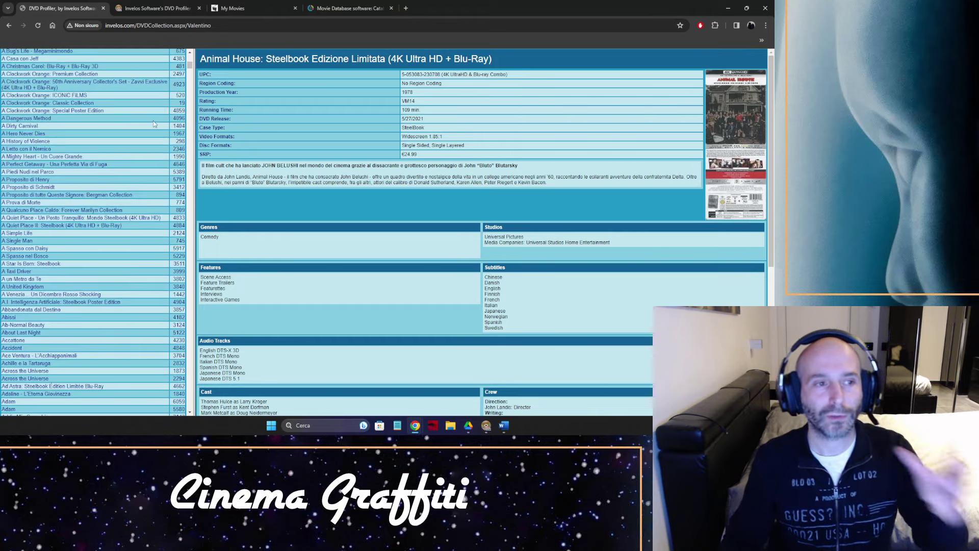
pyautogui.scroll(5, 153, 124)
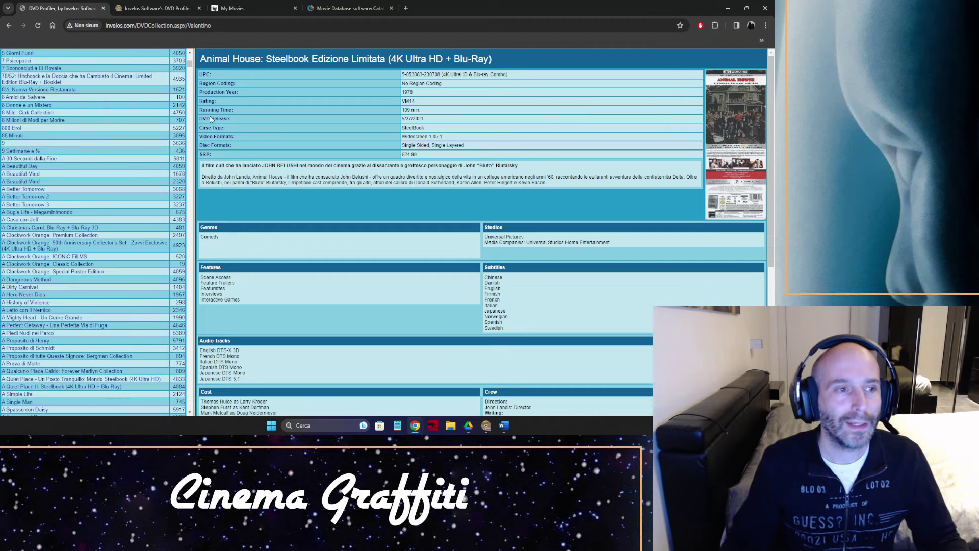
# - Look further through the online title list, then examine the Invelos home page with its DVD Profiler editions and latest news
pyautogui.scroll(-6, 99, 185)
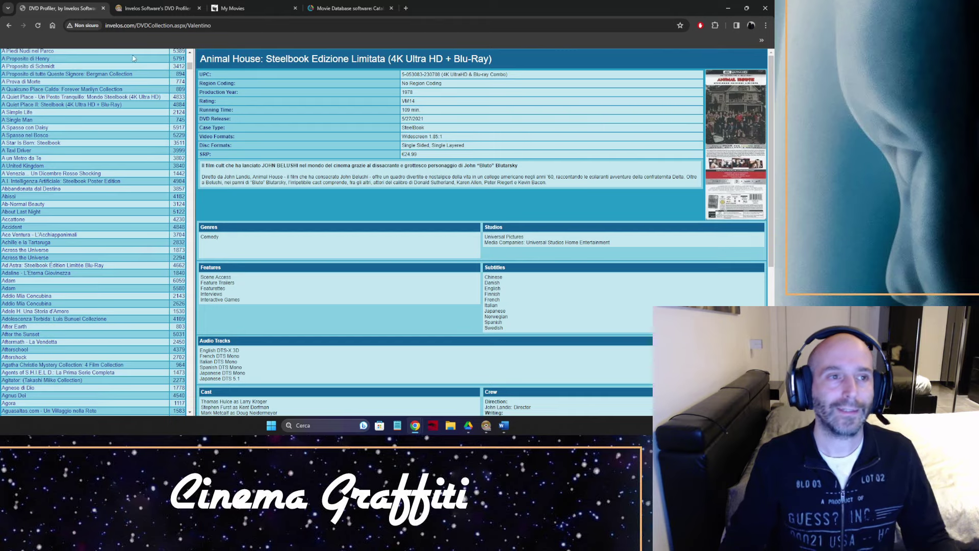
pyautogui.click(142, 9)
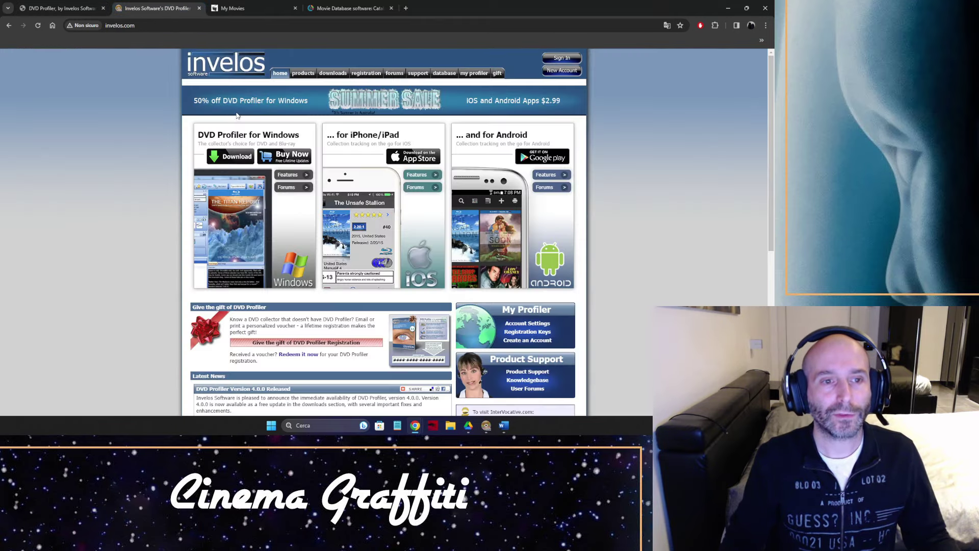
pyautogui.scroll(-4, 569, 159)
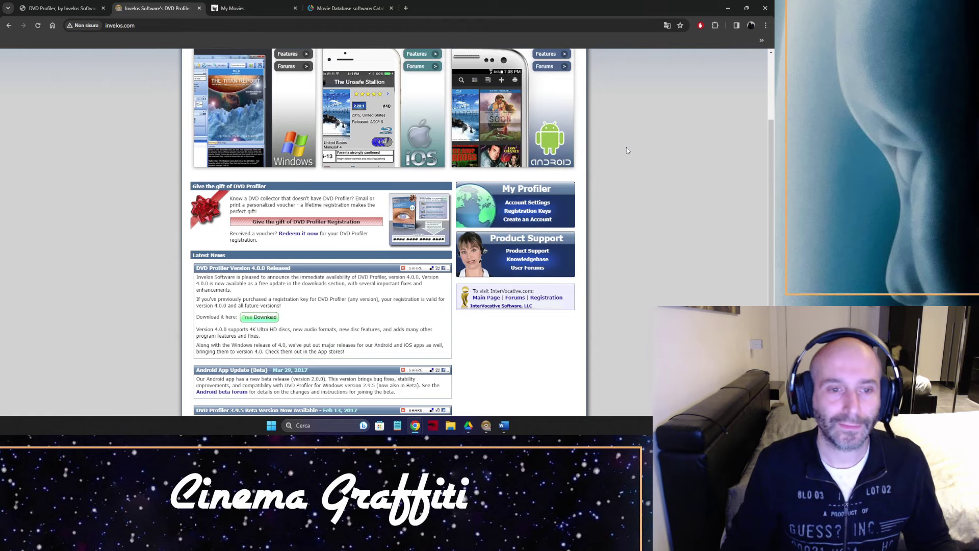
pyautogui.scroll(4, 626, 147)
pyautogui.scroll(-2, 625, 145)
pyautogui.scroll(2, 623, 142)
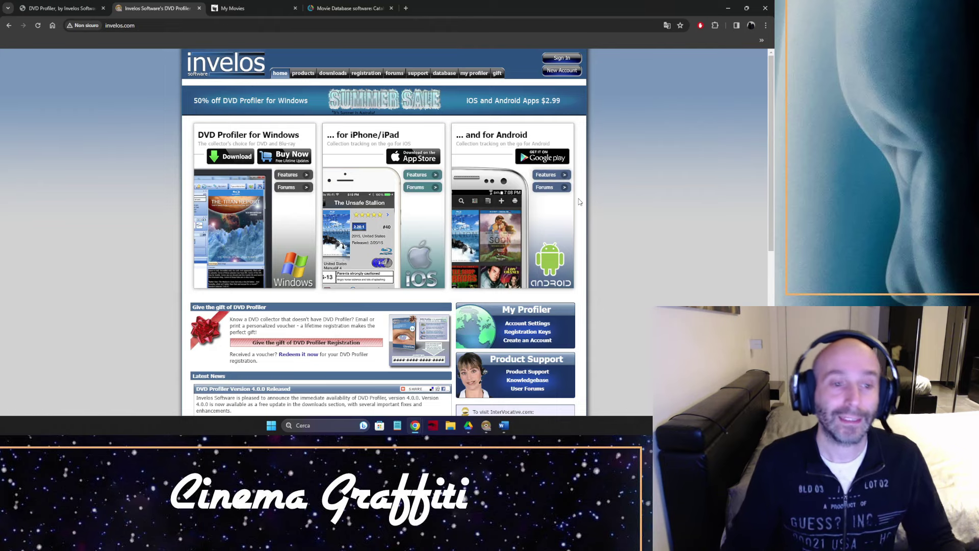
pyautogui.scroll(-1, 580, 202)
pyautogui.scroll(1, 583, 203)
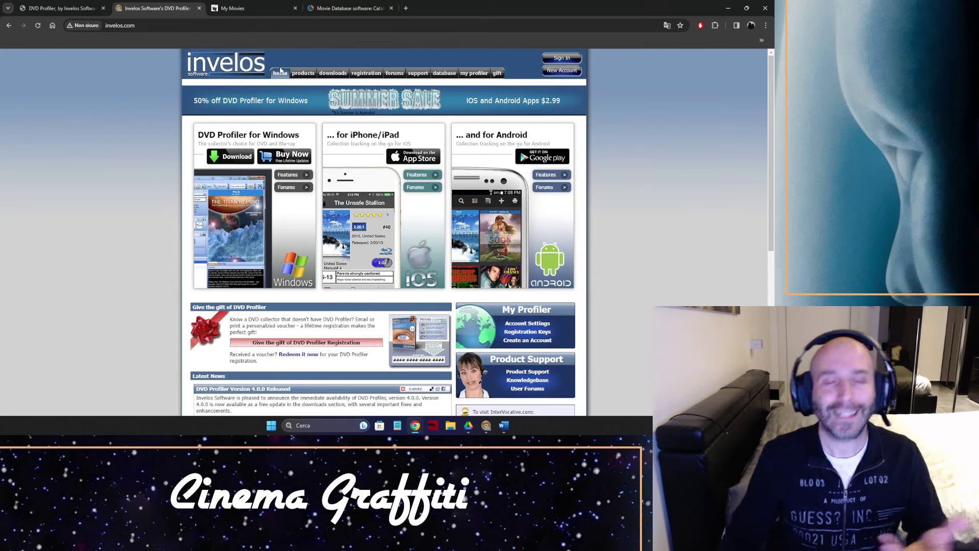
# - Examine the home and Products pages of the My Movies website, then return to its home page
pyautogui.click(248, 9)
pyautogui.scroll(-3, 415, 112)
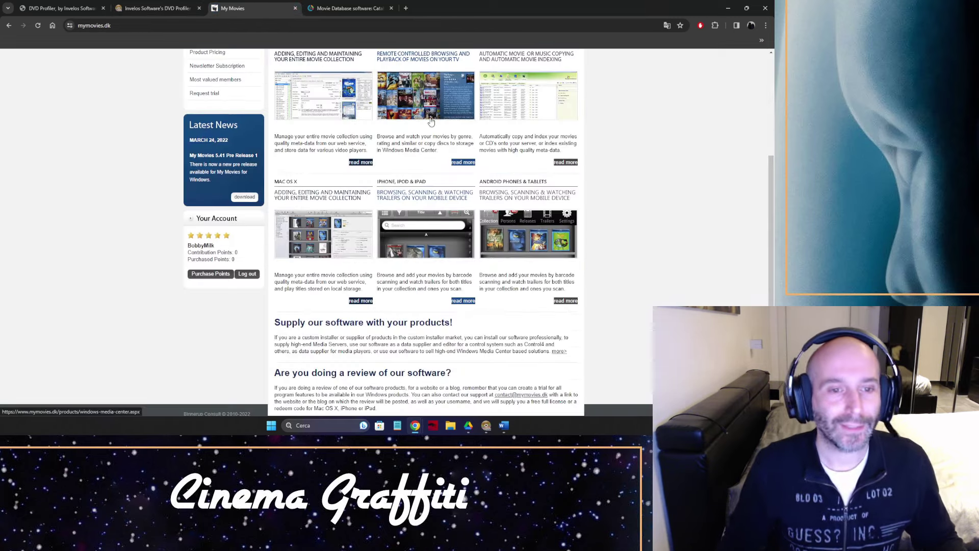
pyautogui.scroll(3, 387, 107)
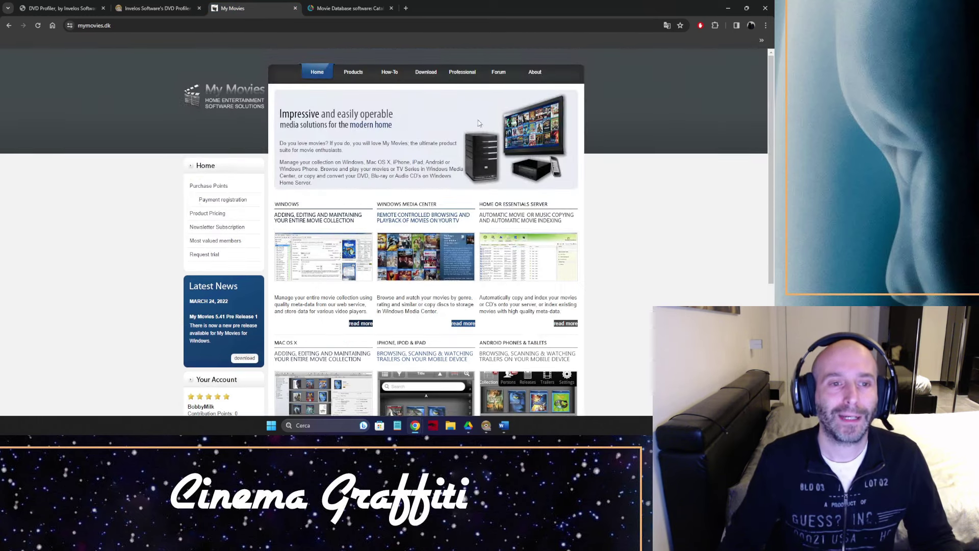
pyautogui.click(357, 76)
pyautogui.scroll(-14, 423, 185)
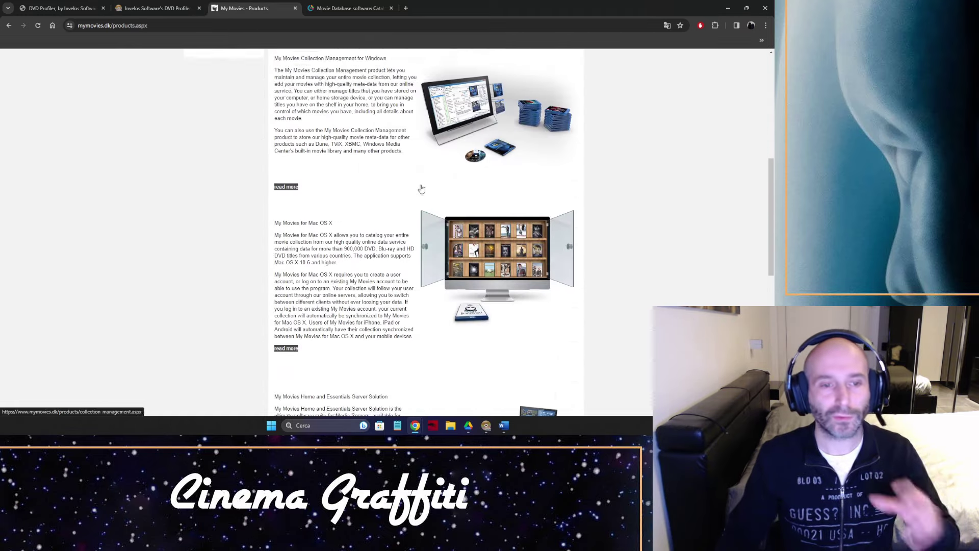
pyautogui.scroll(10, 427, 179)
pyautogui.scroll(4, 431, 164)
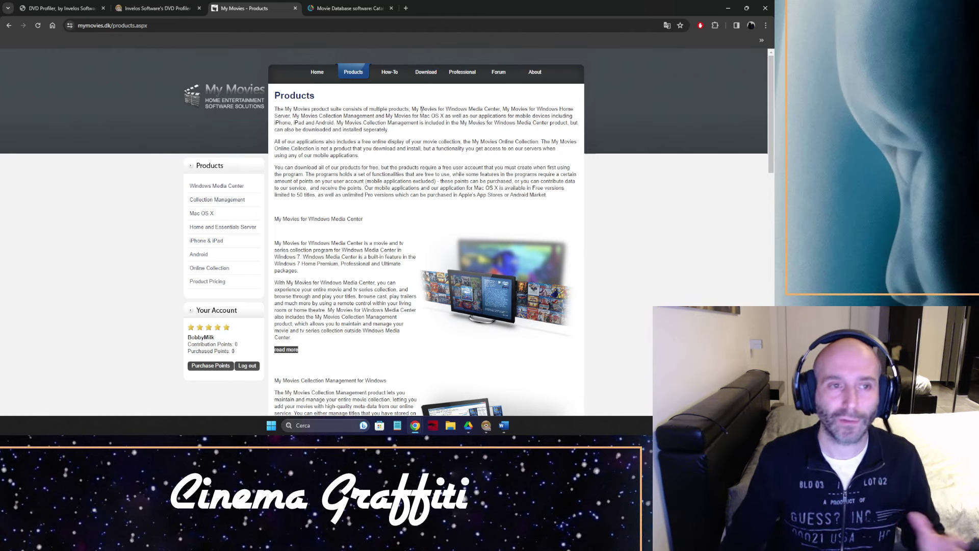
pyautogui.click(320, 75)
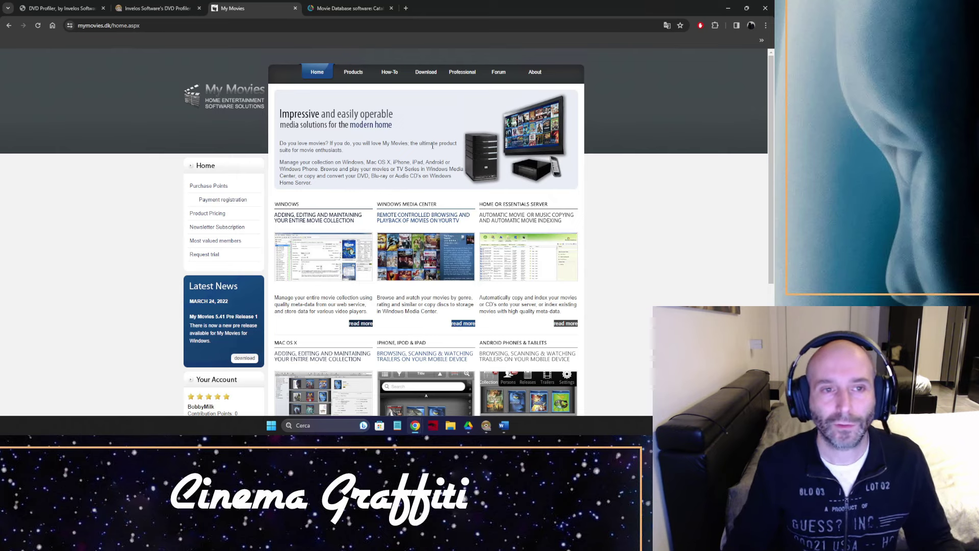
# - Examine the Collectorz.com movie software page, including the CLZ Movies and Movie Connect offers and their subscription prices
pyautogui.click(352, 9)
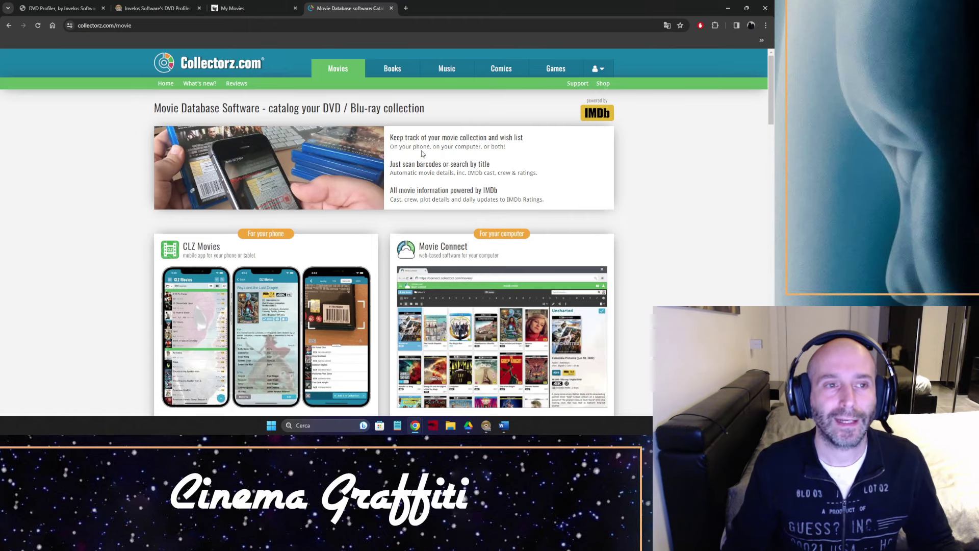
pyautogui.scroll(-3, 433, 160)
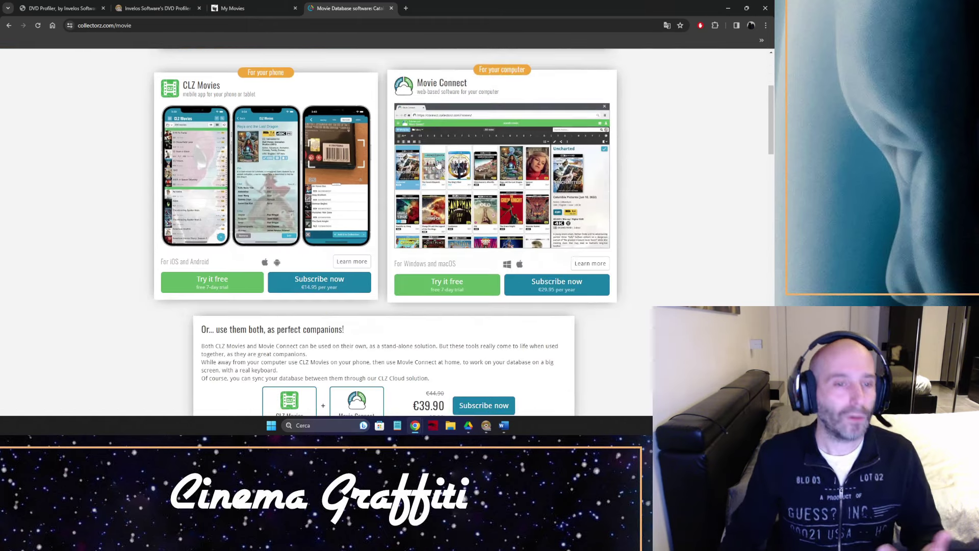
pyautogui.scroll(-2, 447, 160)
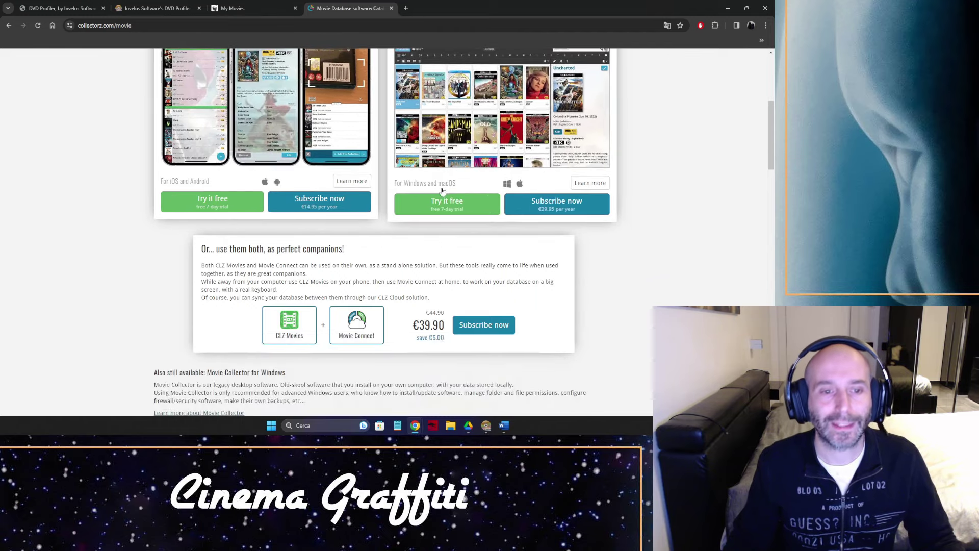
pyautogui.scroll(-2, 653, 218)
pyautogui.scroll(5, 657, 216)
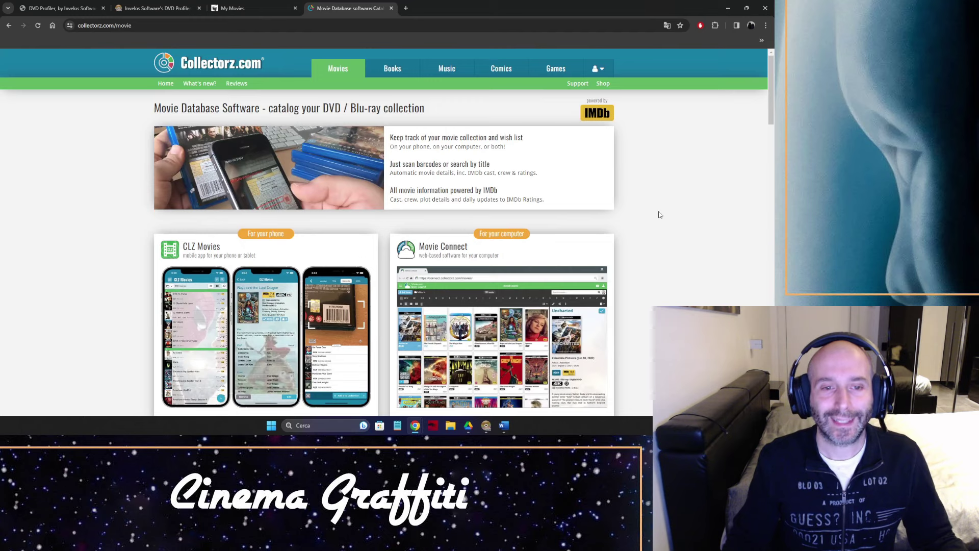
pyautogui.scroll(-1, 659, 210)
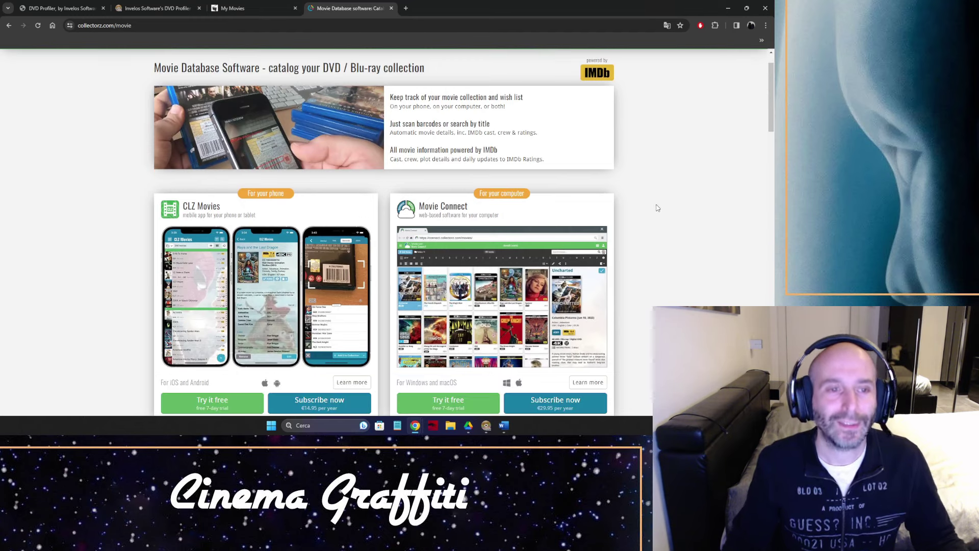
pyautogui.scroll(-1, 654, 203)
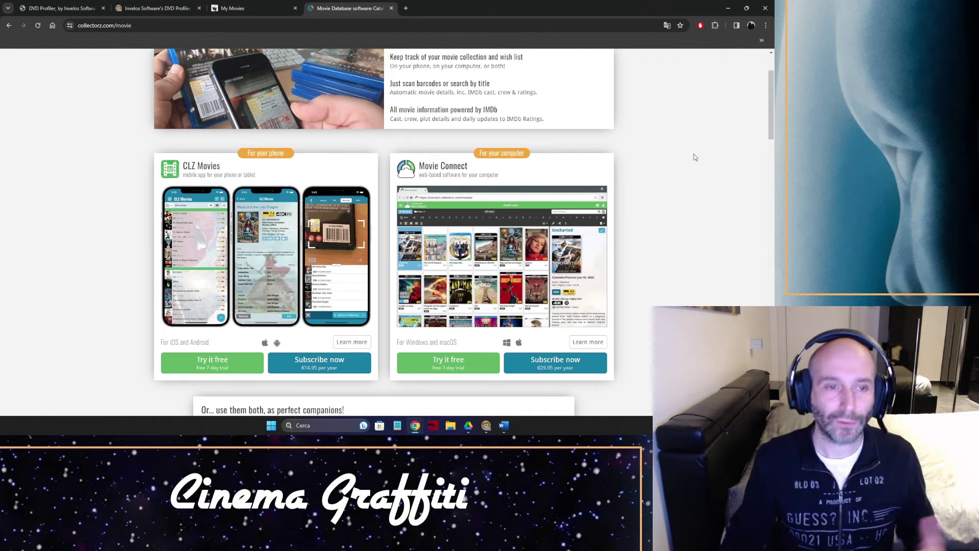
pyautogui.scroll(2, 694, 161)
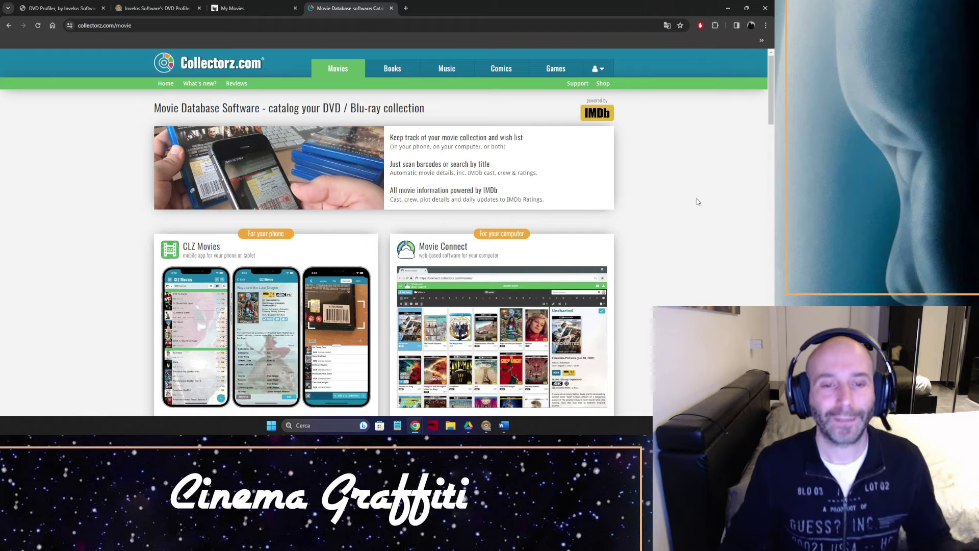
pyautogui.scroll(-2, 698, 201)
pyautogui.scroll(2, 698, 200)
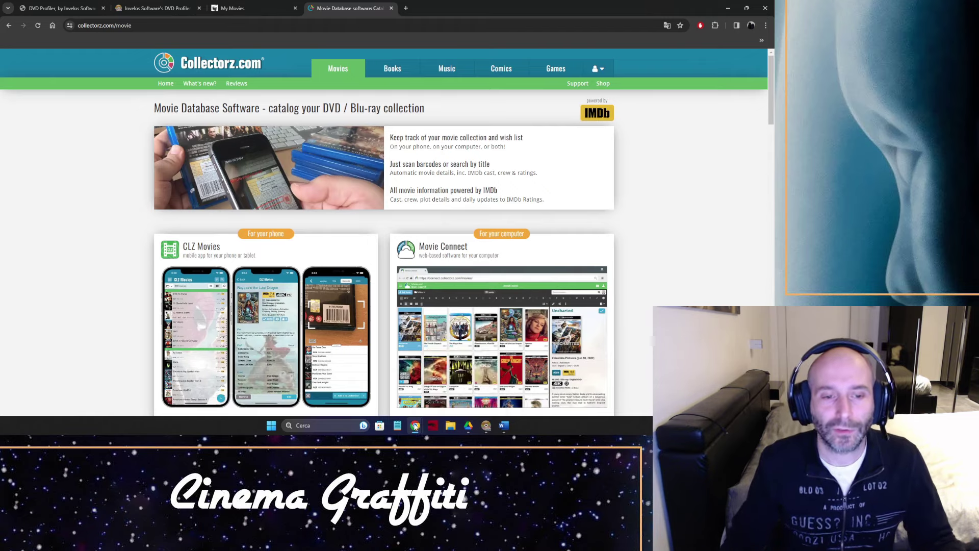
# - Switch back to DVD Profiler and open the profile of Luci della Ribalta - Limelight for editing
pyautogui.click(486, 426)
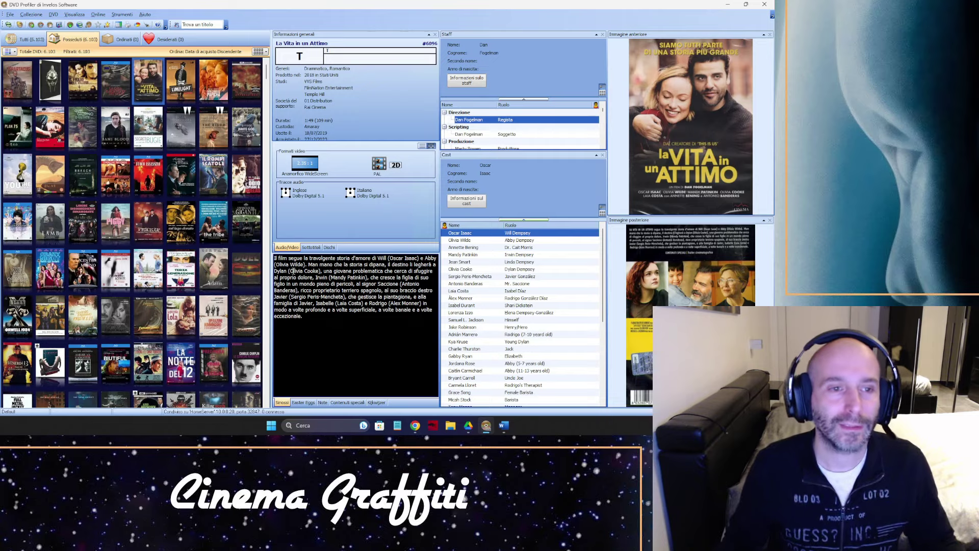
pyautogui.scroll(-2, 194, 192)
pyautogui.scroll(2, 194, 192)
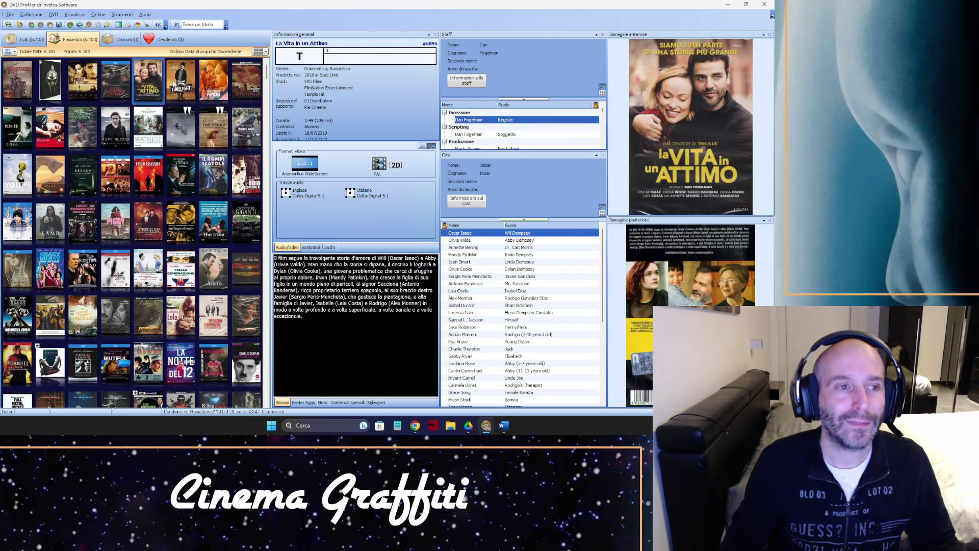
pyautogui.click(176, 83)
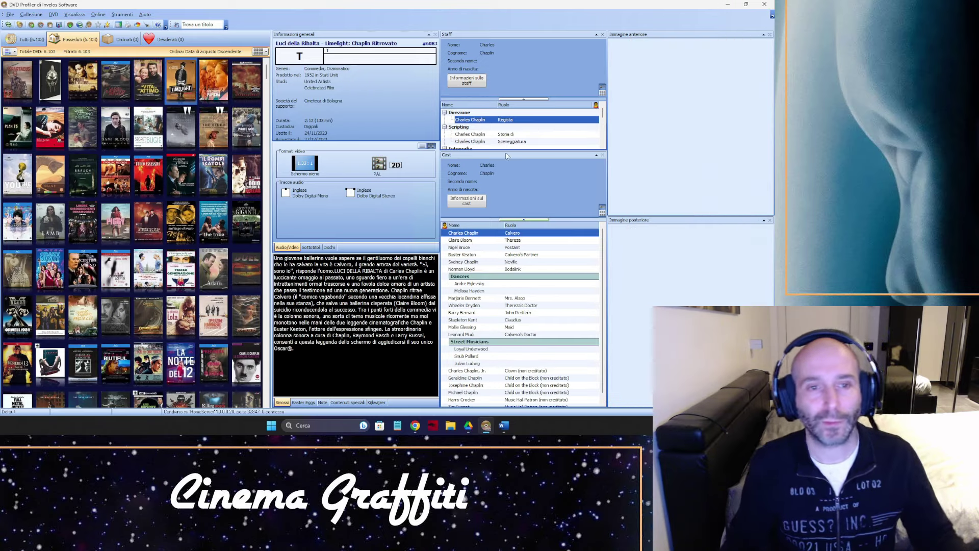
pyautogui.hotkey('ctrl', 'e')
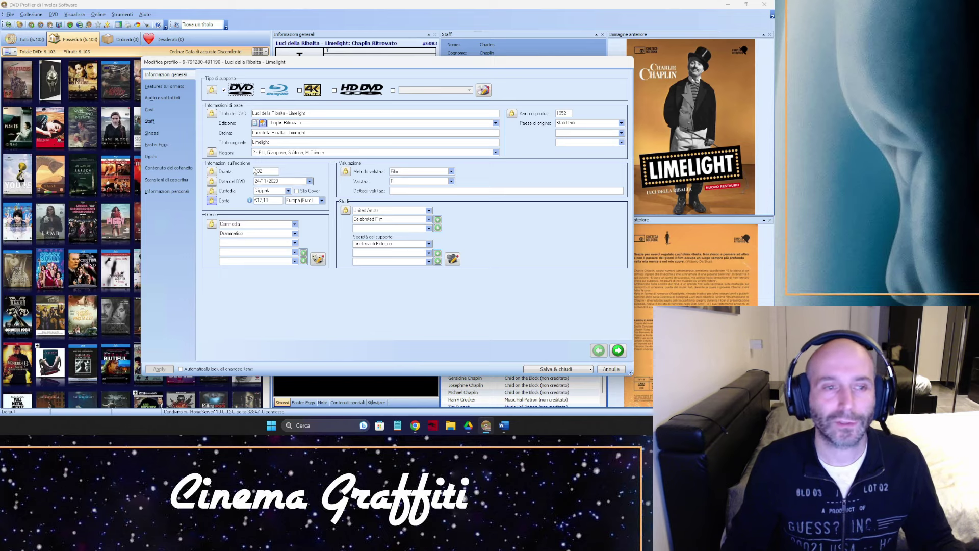
# - Review the profile's editing sections, including audio and subtitles, cast, discs and cover scans, and close the editor without saving
pyautogui.click(178, 92)
pyautogui.click(173, 110)
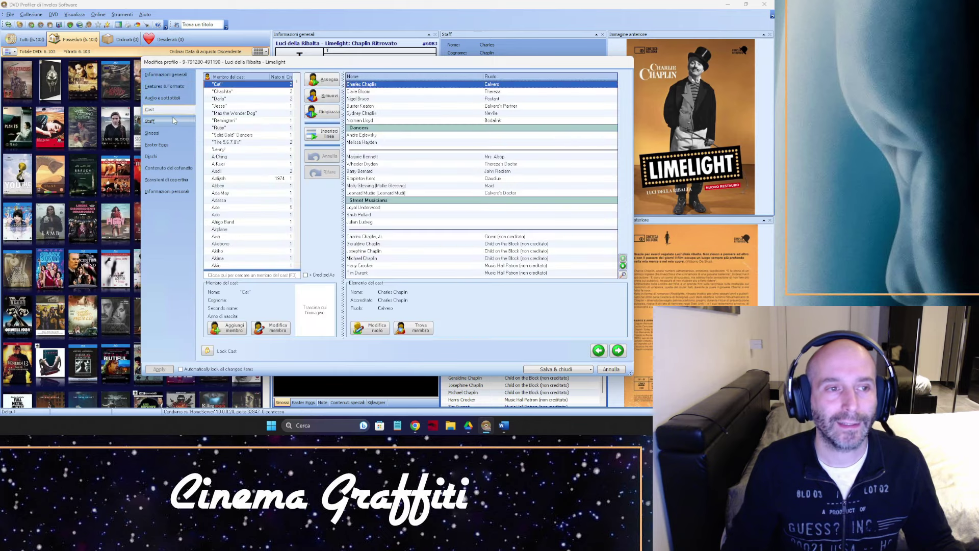
pyautogui.click(167, 124)
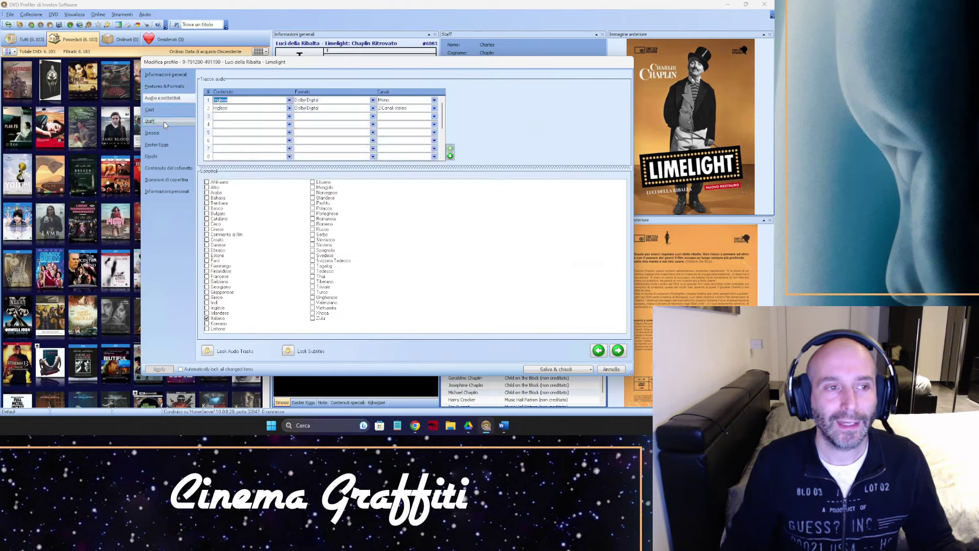
pyautogui.click(167, 134)
pyautogui.click(166, 147)
pyautogui.click(167, 157)
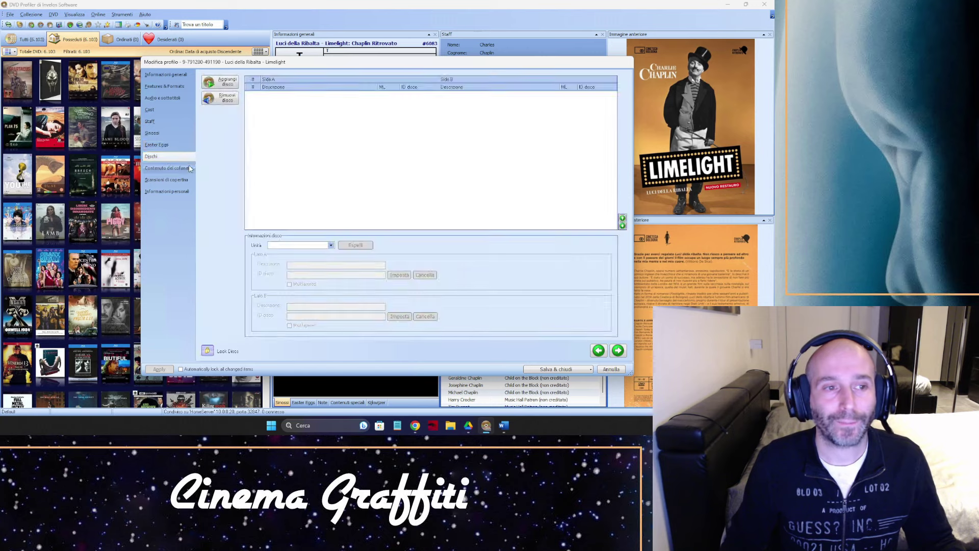
pyautogui.click(183, 168)
pyautogui.click(182, 180)
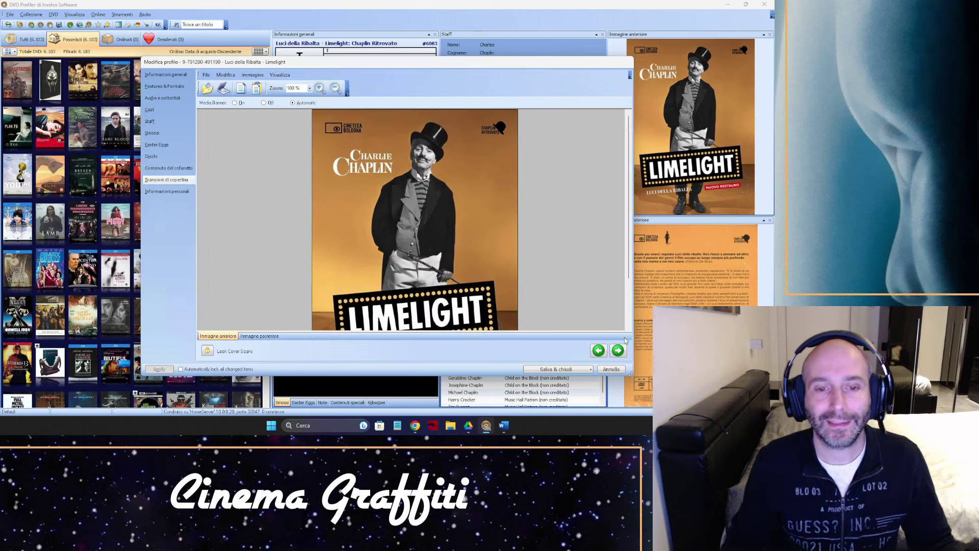
pyautogui.click(606, 369)
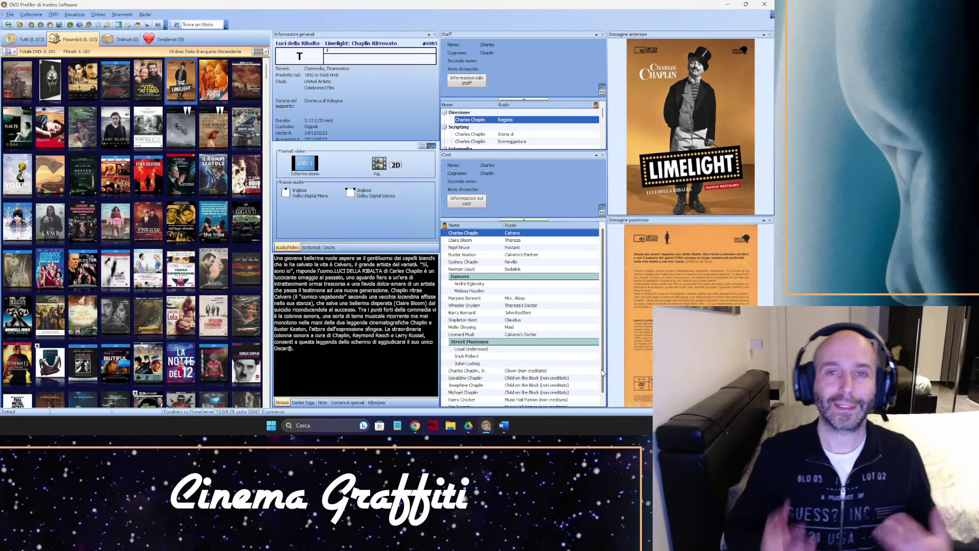
# - Check the actions available for the film Sami Blood, then display the profile of La Piccola Lola
pyautogui.moveTo(149, 234)
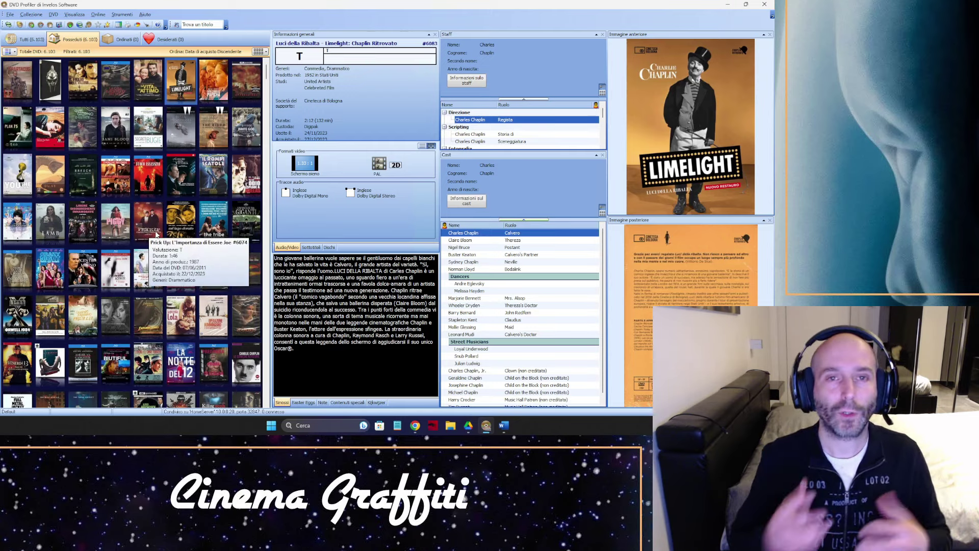
pyautogui.rightClick(110, 127)
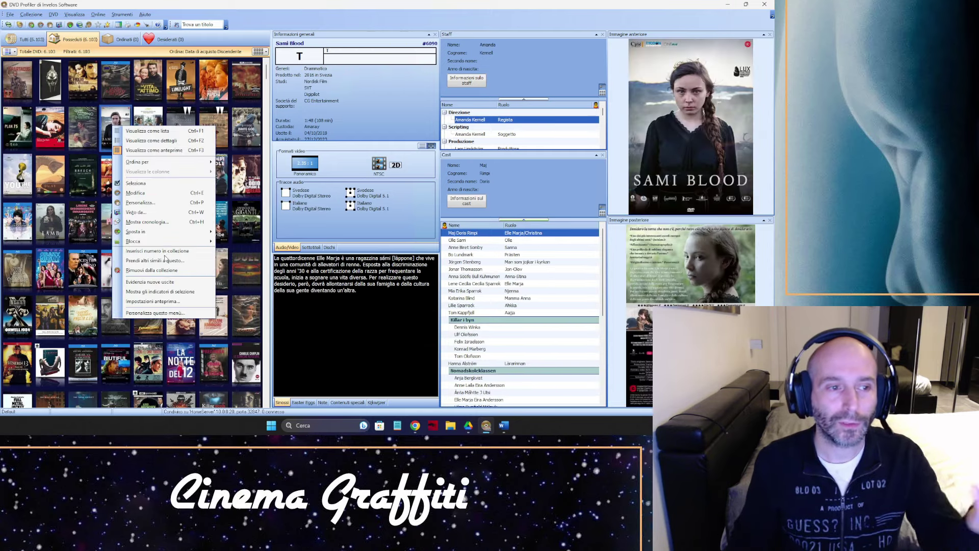
pyautogui.click(176, 334)
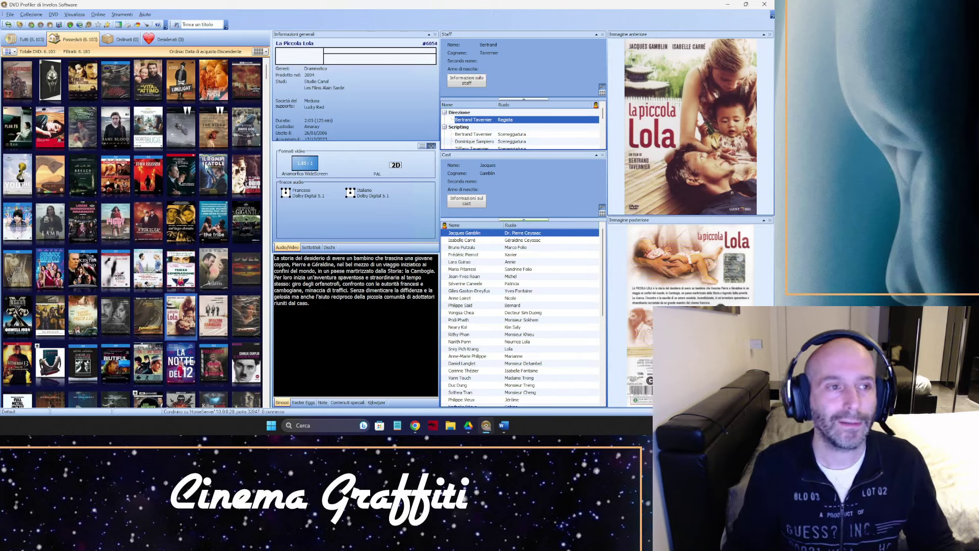
# - Look through the covers of the owned films and return to the start of the collection
pyautogui.moveTo(217, 164)
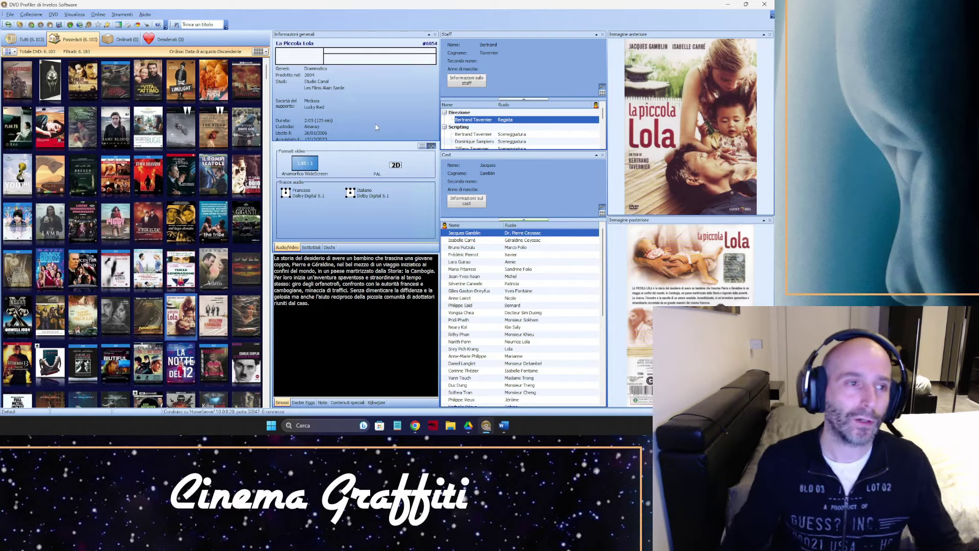
pyautogui.scroll(-3, 131, 219)
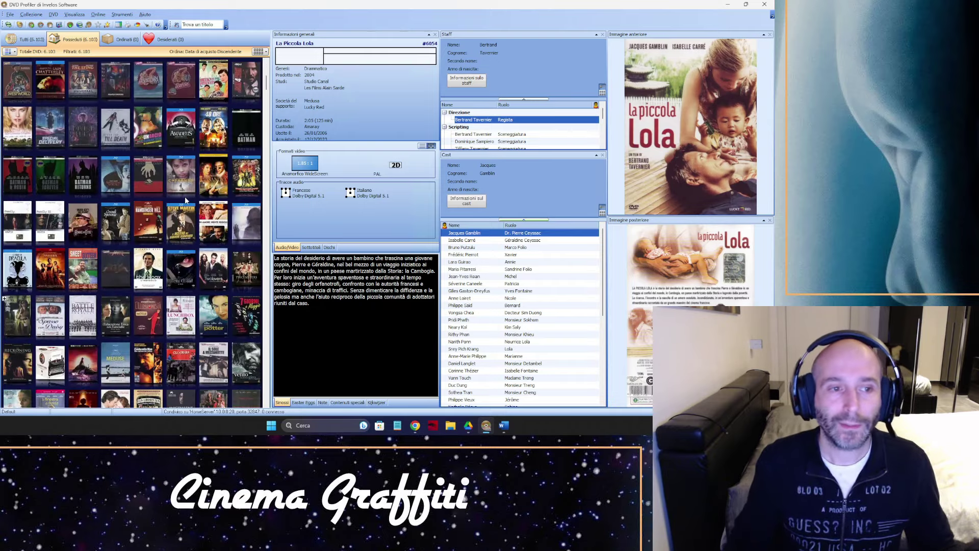
pyautogui.scroll(-5, 185, 200)
pyautogui.moveTo(267, 96); pyautogui.dragTo(260, 58)
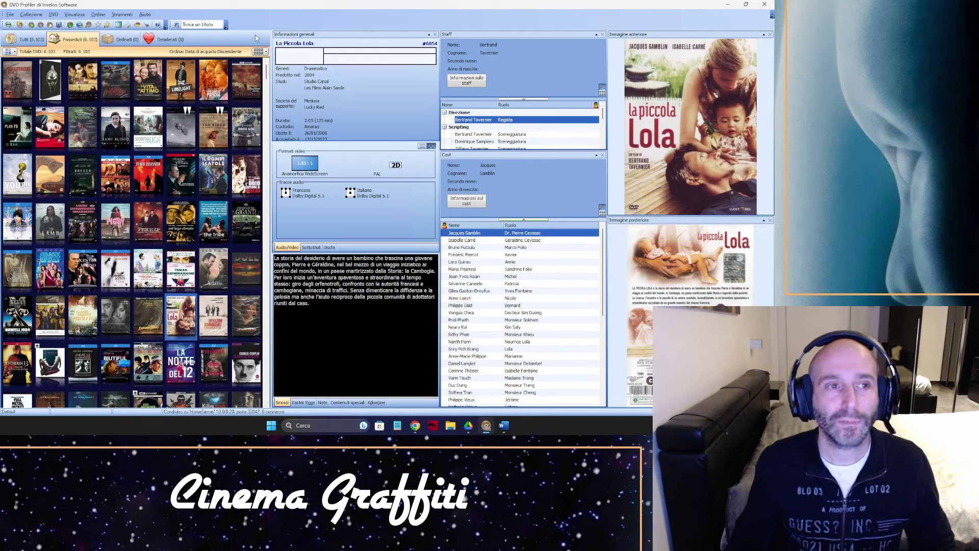
# - Search the owned collection for the title "il gladiator"
pyautogui.click(194, 25)
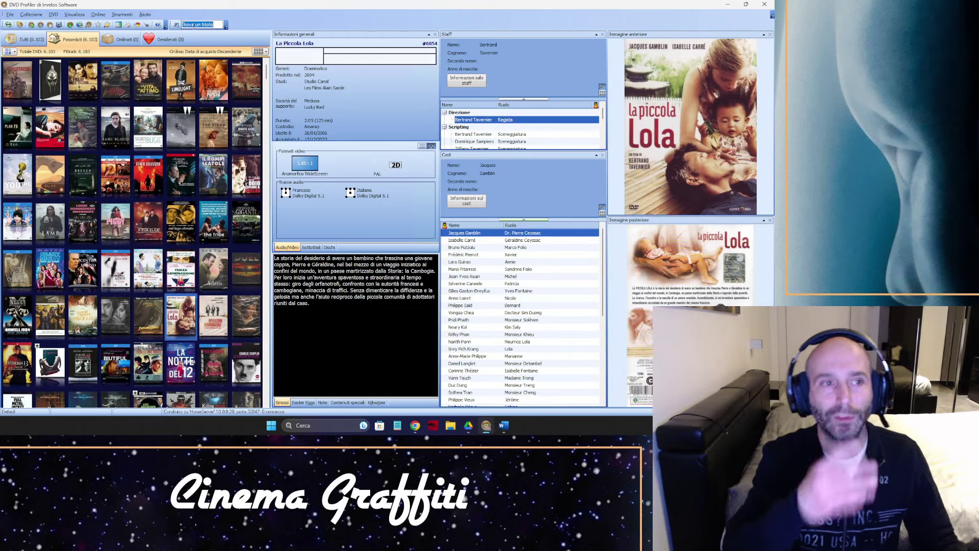
pyautogui.press('BackSpace')
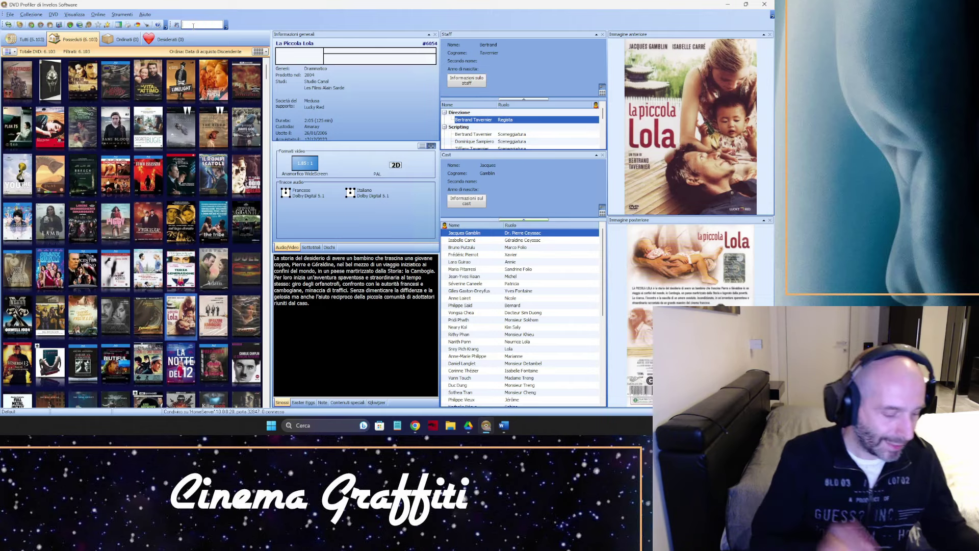
pyautogui.write('il')
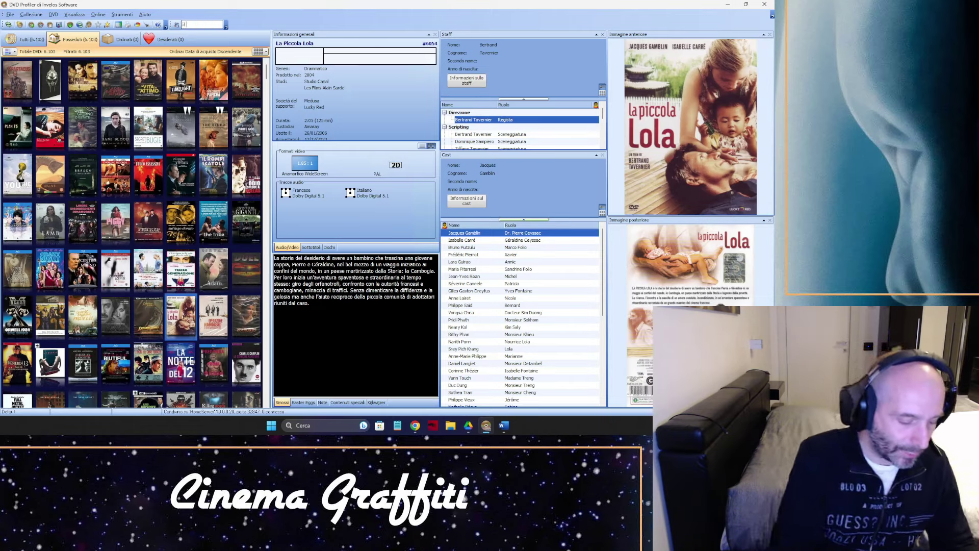
pyautogui.write(' ladiato')
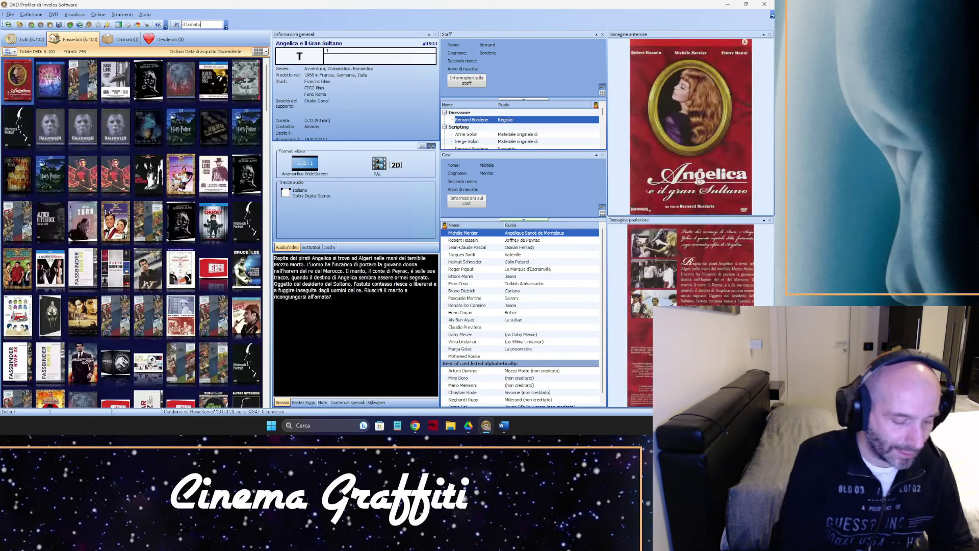
pyautogui.write('r')
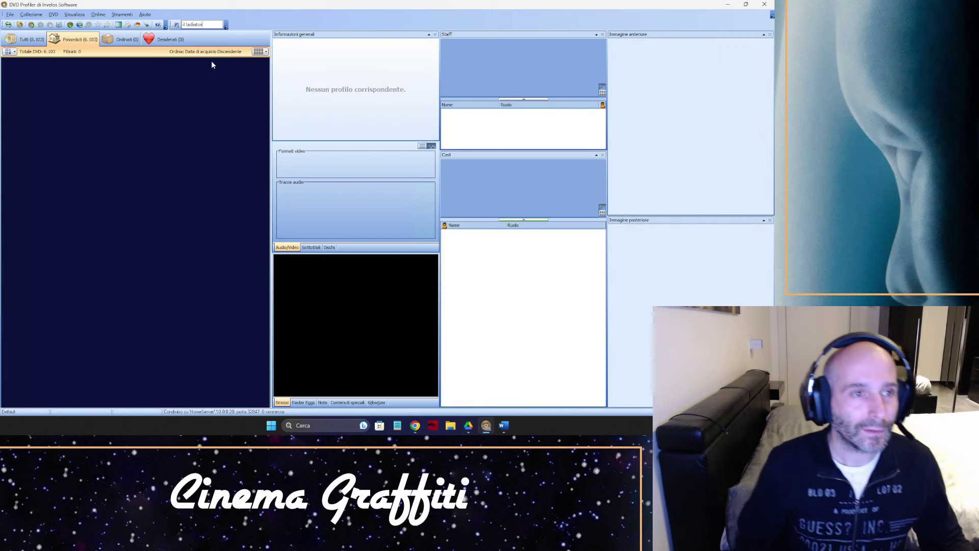
pyautogui.press('Left')
pyautogui.press('Left')
pyautogui.press('Left')
pyautogui.press('Left')
pyautogui.press('Left')
pyautogui.press('Left')
pyautogui.press('Left')
pyautogui.press('Left')
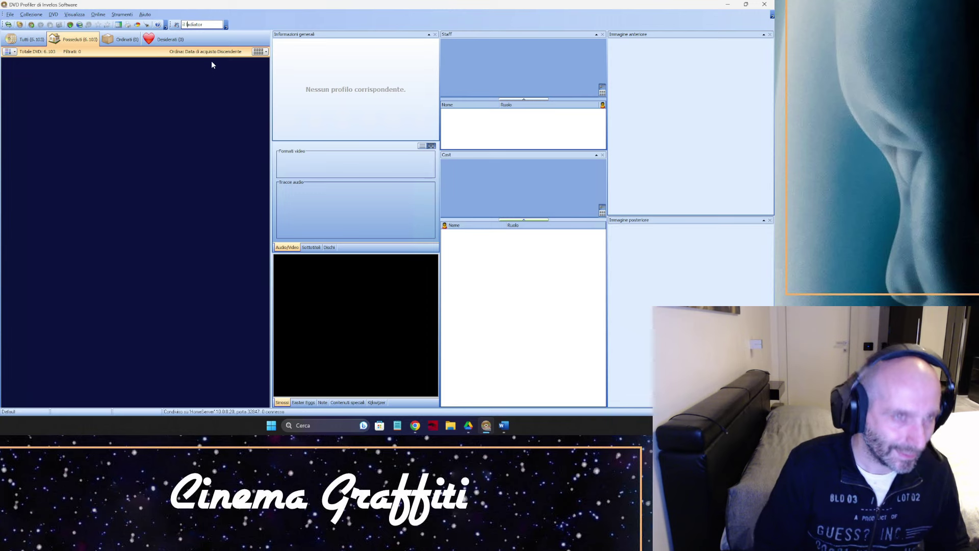
pyautogui.write('gl')
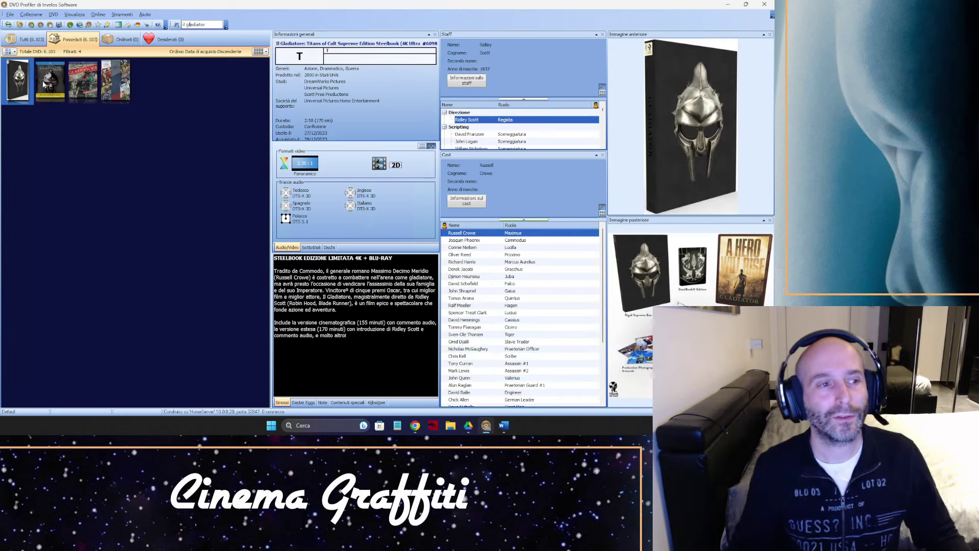
# - Look through the profiles of the four Il Gladiatore editions, including the Titans of Cult Steelbook and the Limited Edition
pyautogui.click(115, 87)
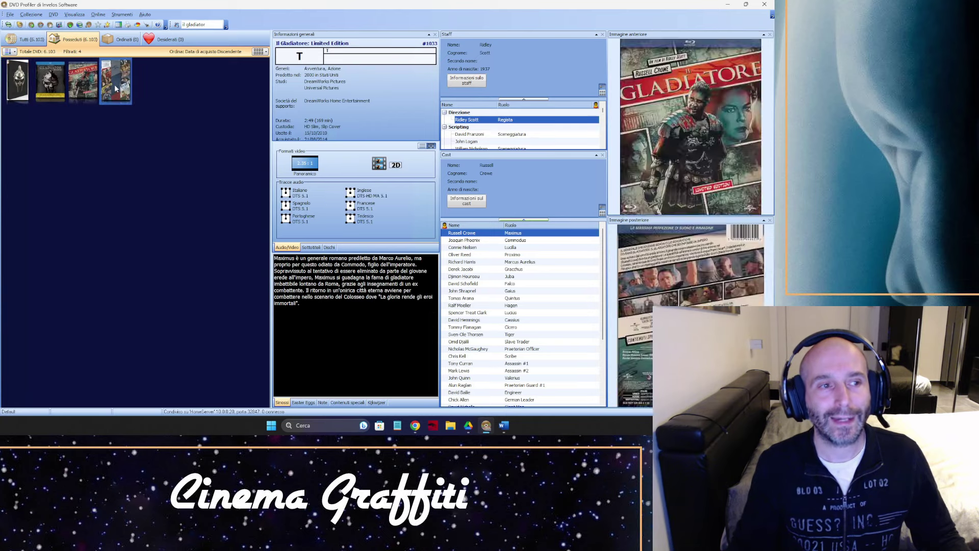
pyautogui.click(83, 81)
pyautogui.click(50, 80)
pyautogui.click(21, 83)
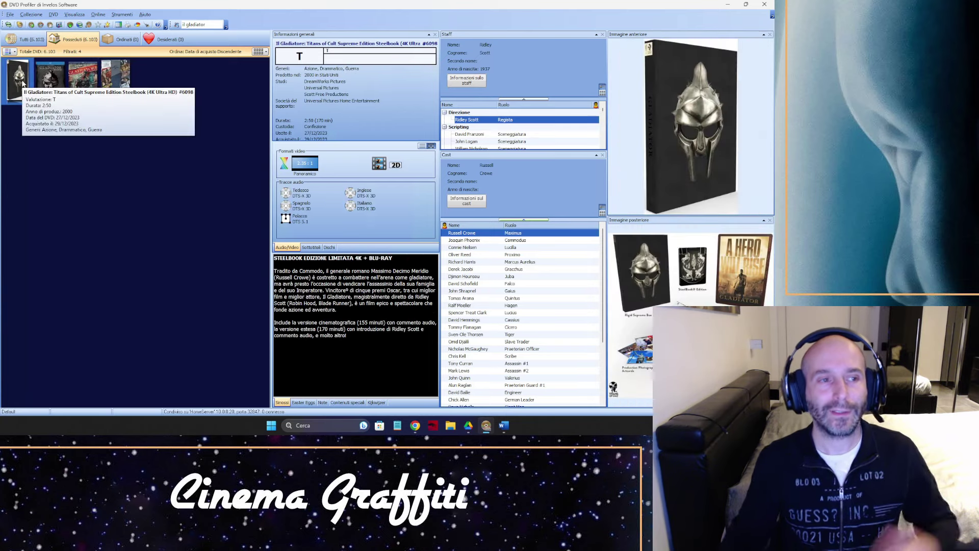
pyautogui.click(50, 81)
pyautogui.click(82, 80)
pyautogui.click(116, 81)
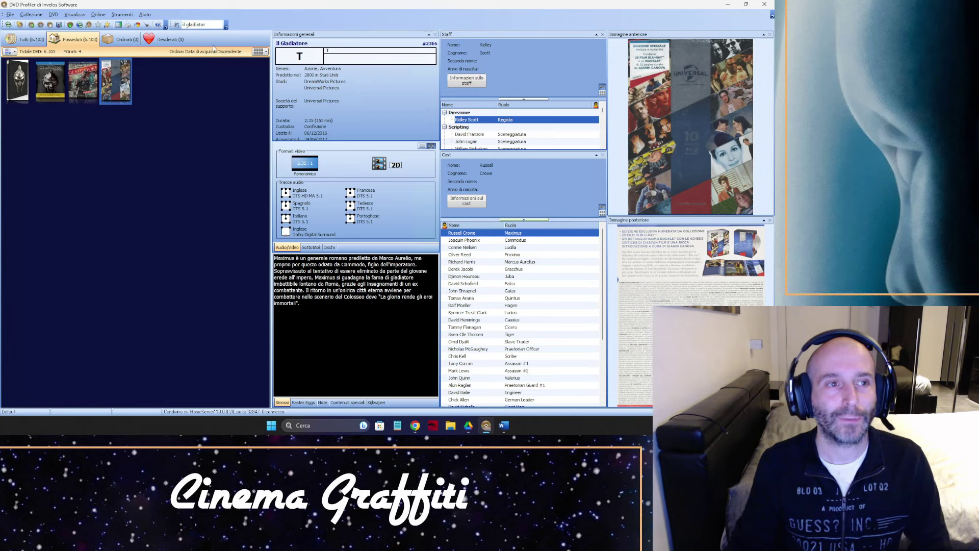
# - Clear the title search and return to the start of the full owned collection
pyautogui.click(208, 25)
pyautogui.press('BackSpace')
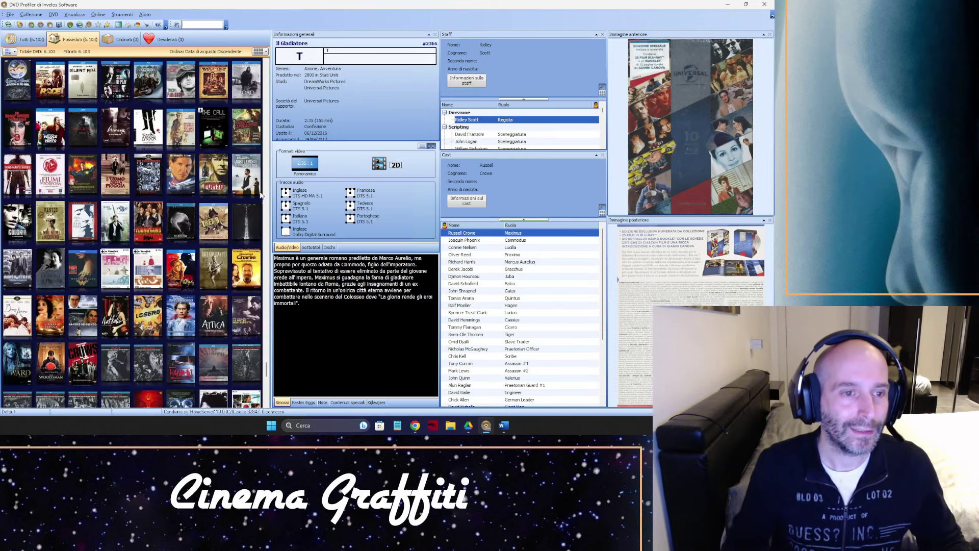
pyautogui.moveTo(267, 368); pyautogui.dragTo(225, 66)
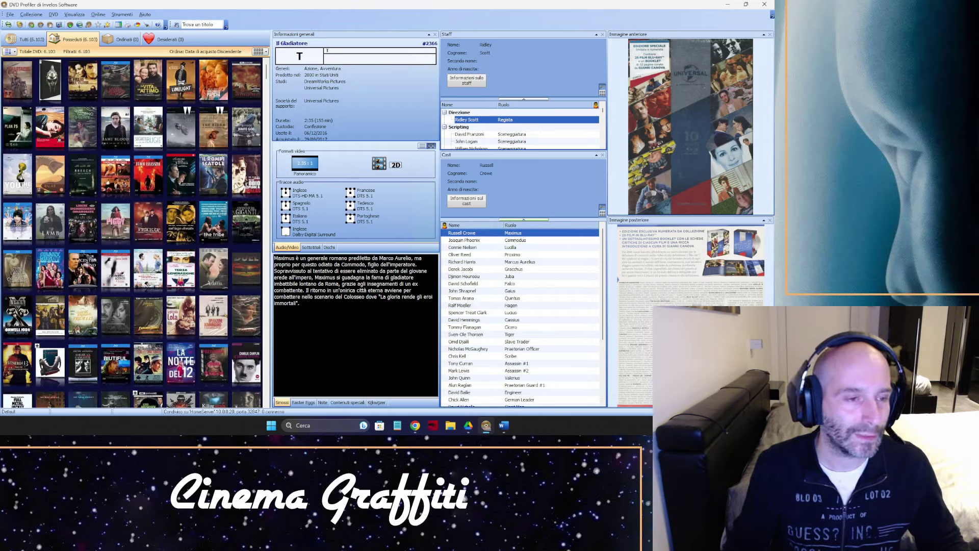
# - Expand the Tremors: The Legacy box set and view the profiles of the individual Tremors films it contains
pyautogui.scroll(-2, 234, 183)
pyautogui.scroll(-1, 232, 185)
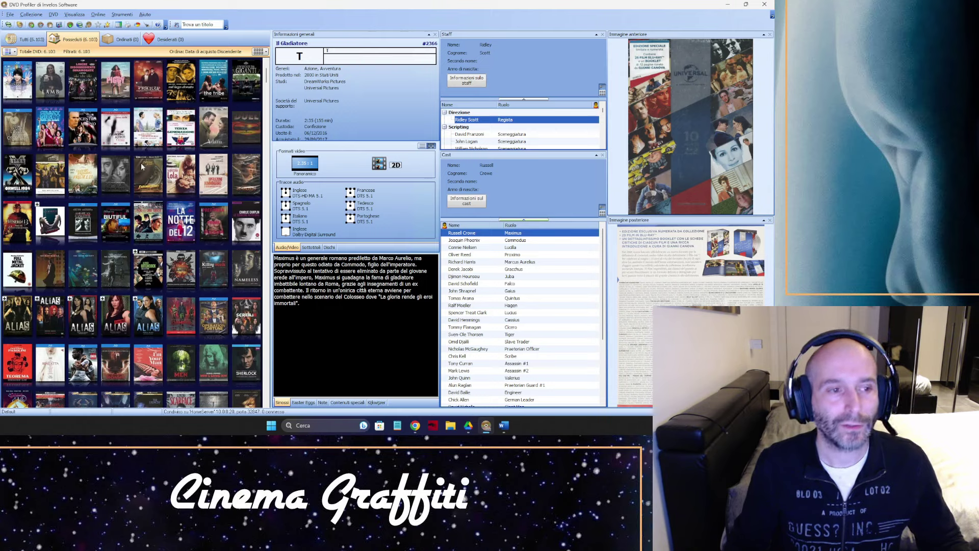
pyautogui.click(37, 205)
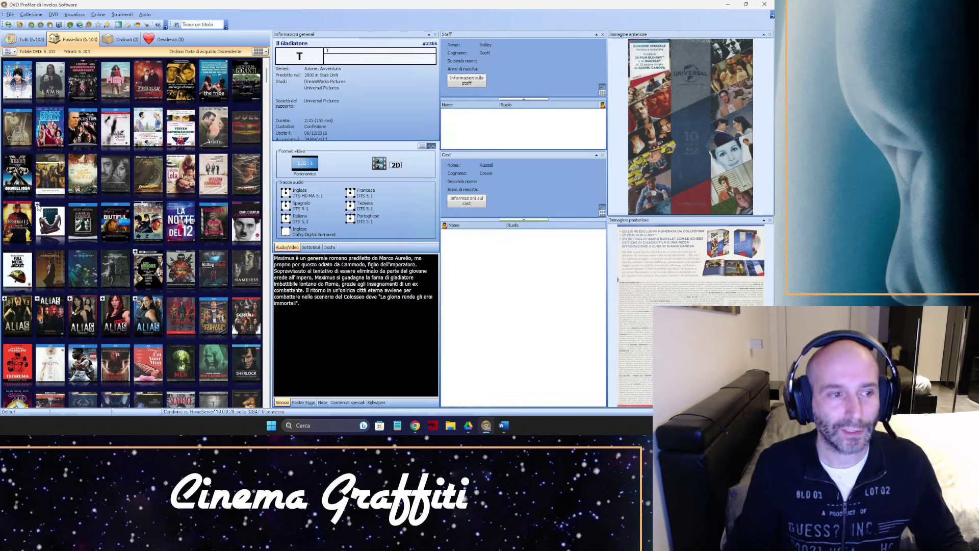
pyautogui.click(121, 233)
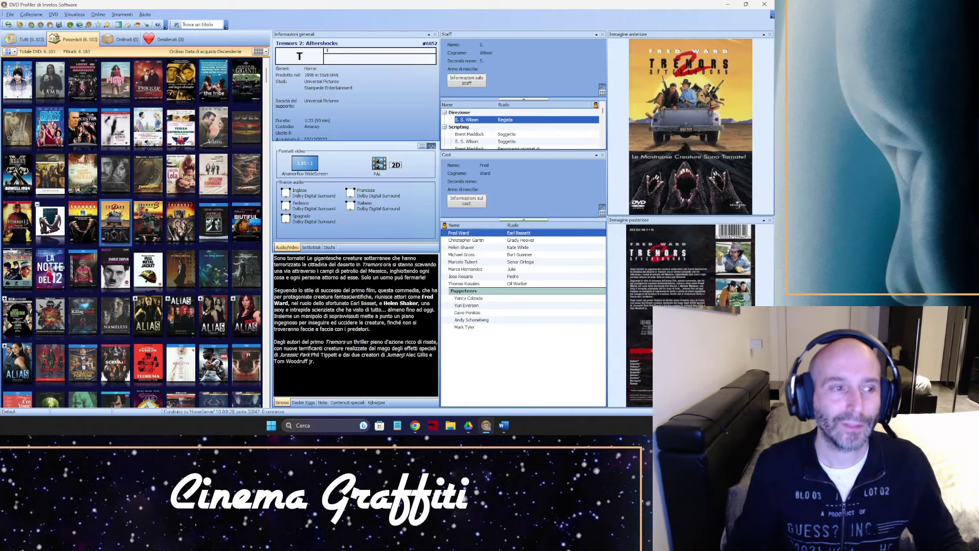
pyautogui.click(153, 224)
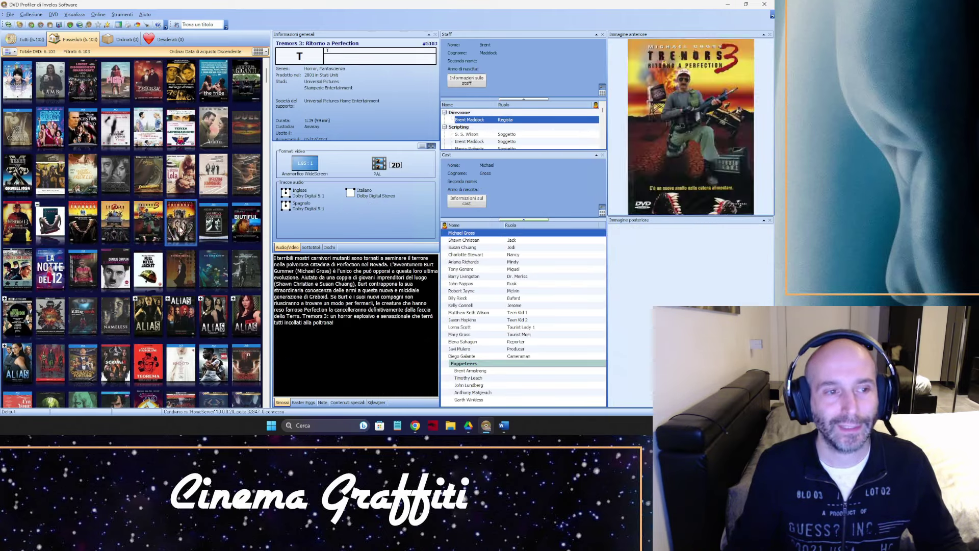
pyautogui.click(87, 224)
pyautogui.click(115, 225)
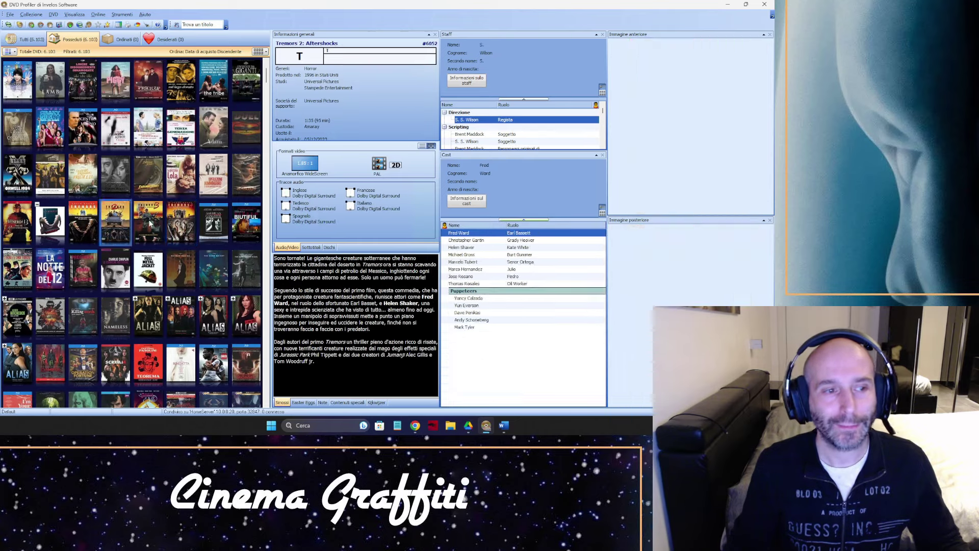
pyautogui.click(101, 225)
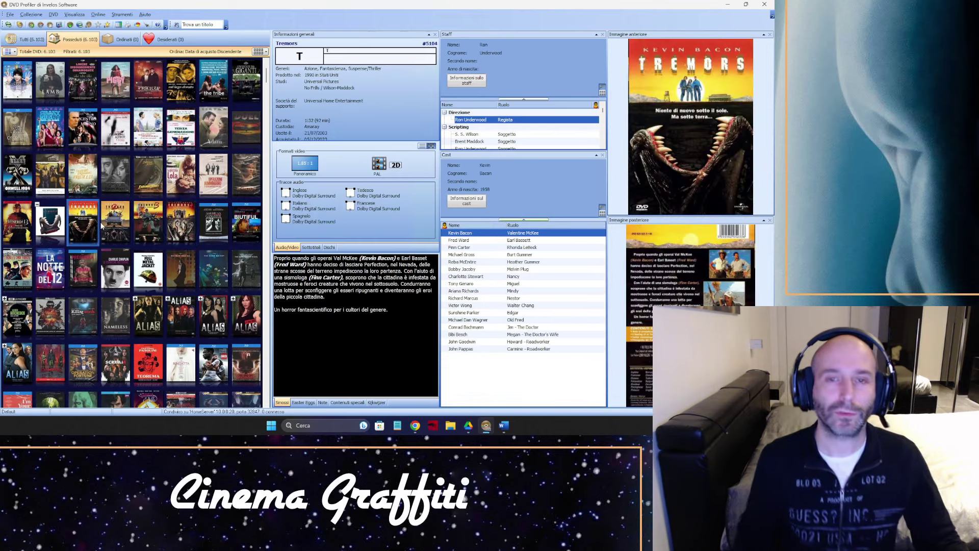
# - Collapse the Tremors: The Legacy box set, expand and collapse it once more, and go back to the start of the collection
pyautogui.click(38, 206)
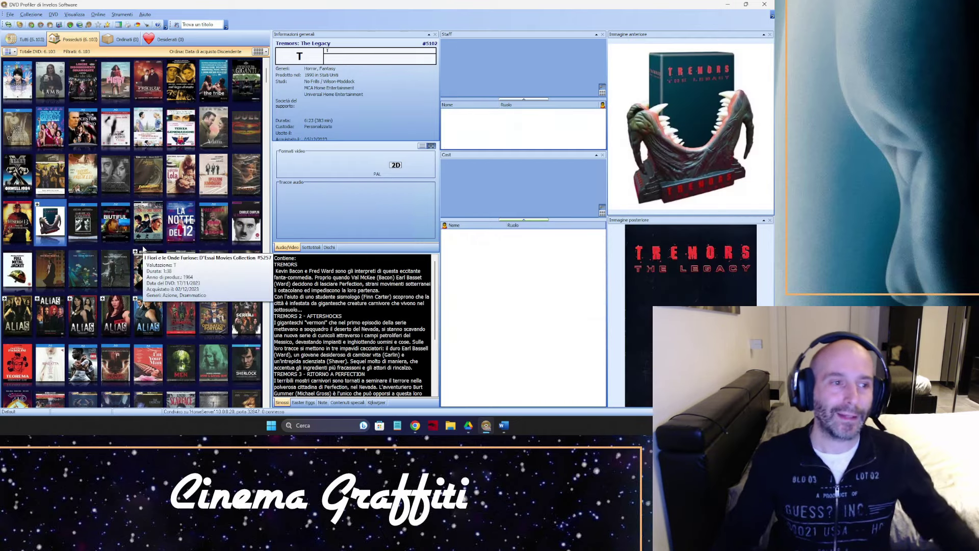
pyautogui.doubleClick(55, 206)
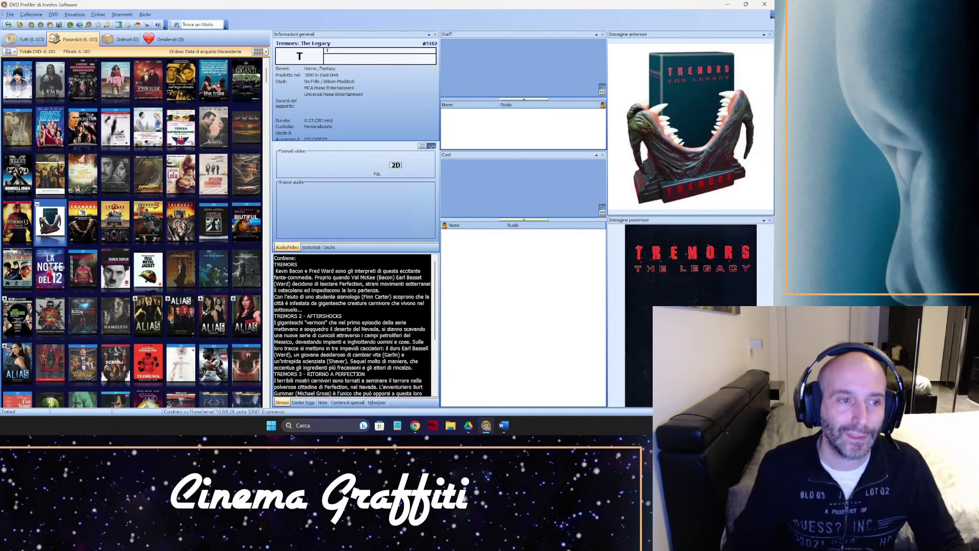
pyautogui.click(37, 204)
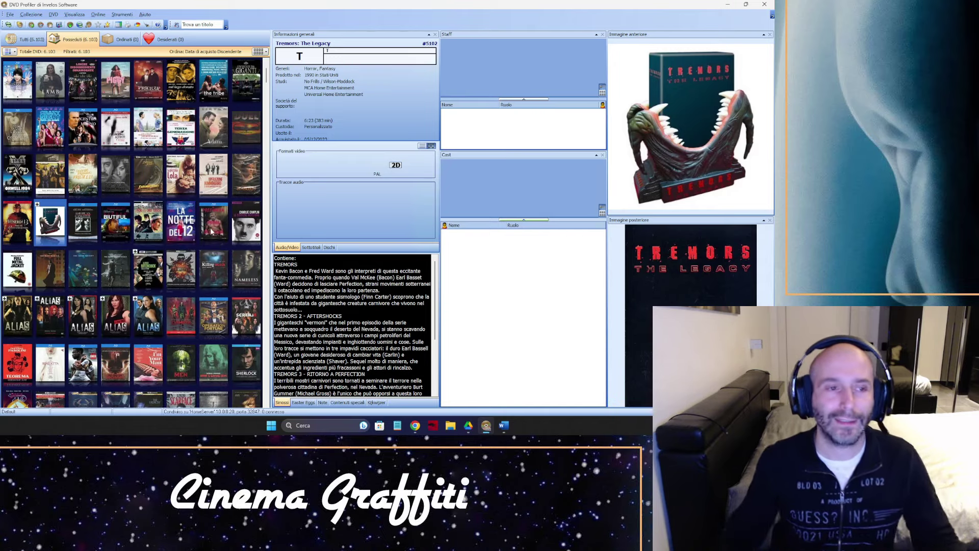
pyautogui.scroll(3, 196, 237)
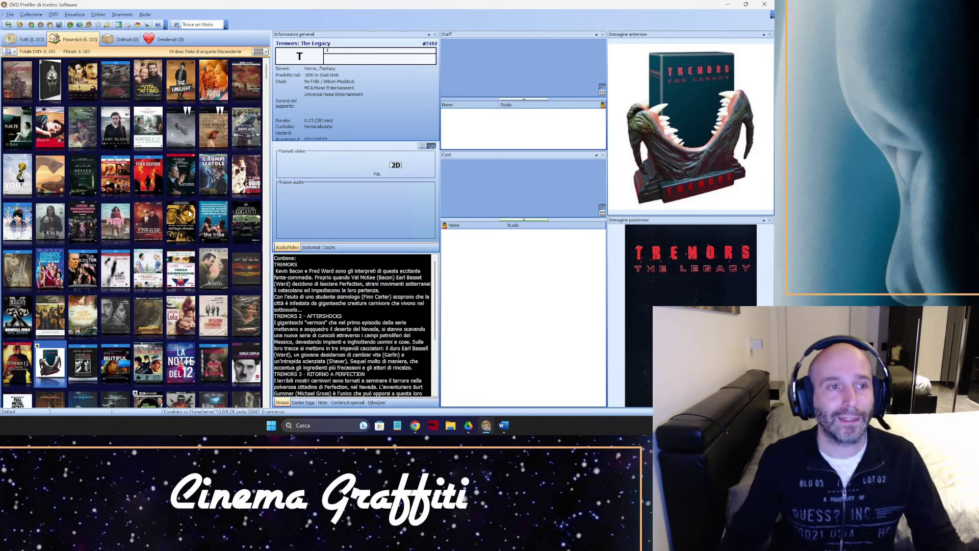
# - Display the profile of Spartacus: HDZeta Silver Label Exclusive #55 and check the quick summary of Luci della Ribalta - Limelight
pyautogui.moveTo(208, 255)
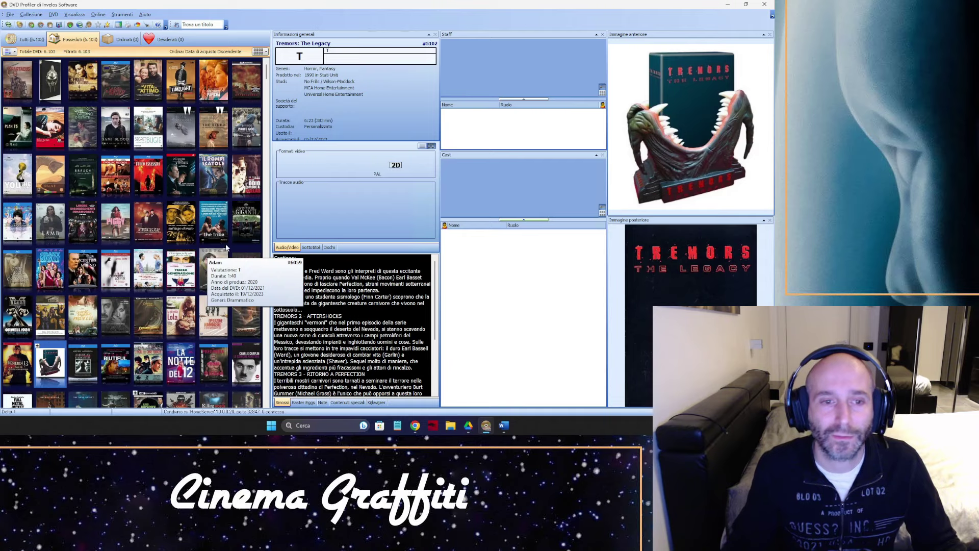
pyautogui.click(34, 97)
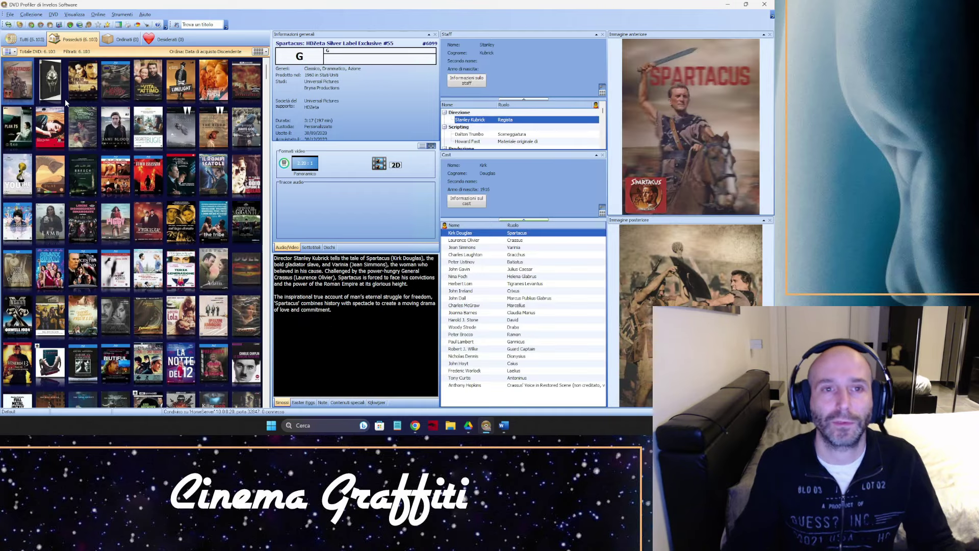
pyautogui.moveTo(66, 99)
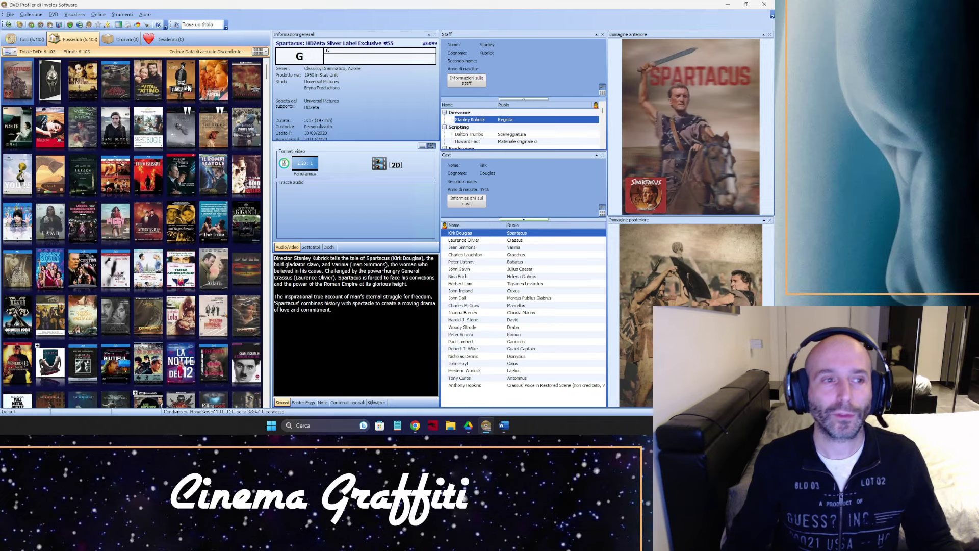
pyautogui.moveTo(188, 87)
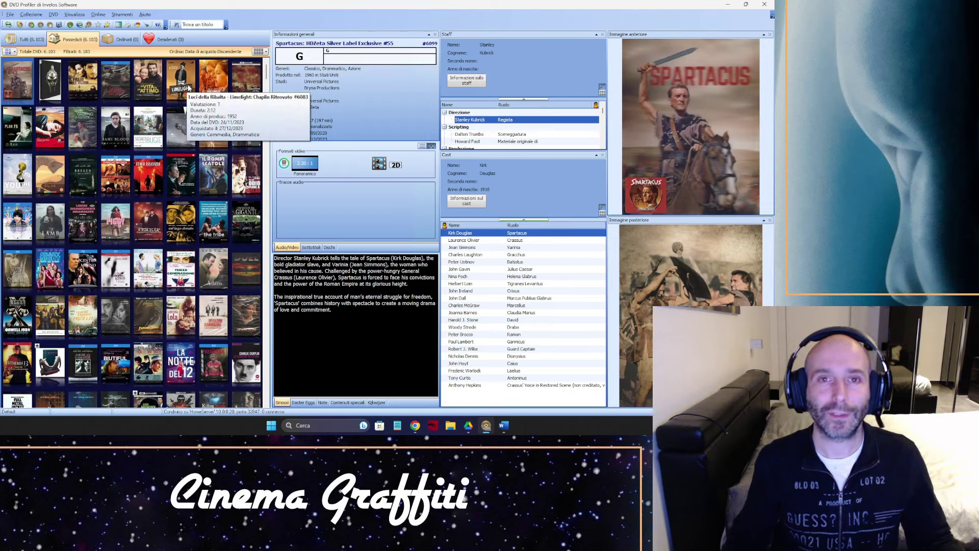